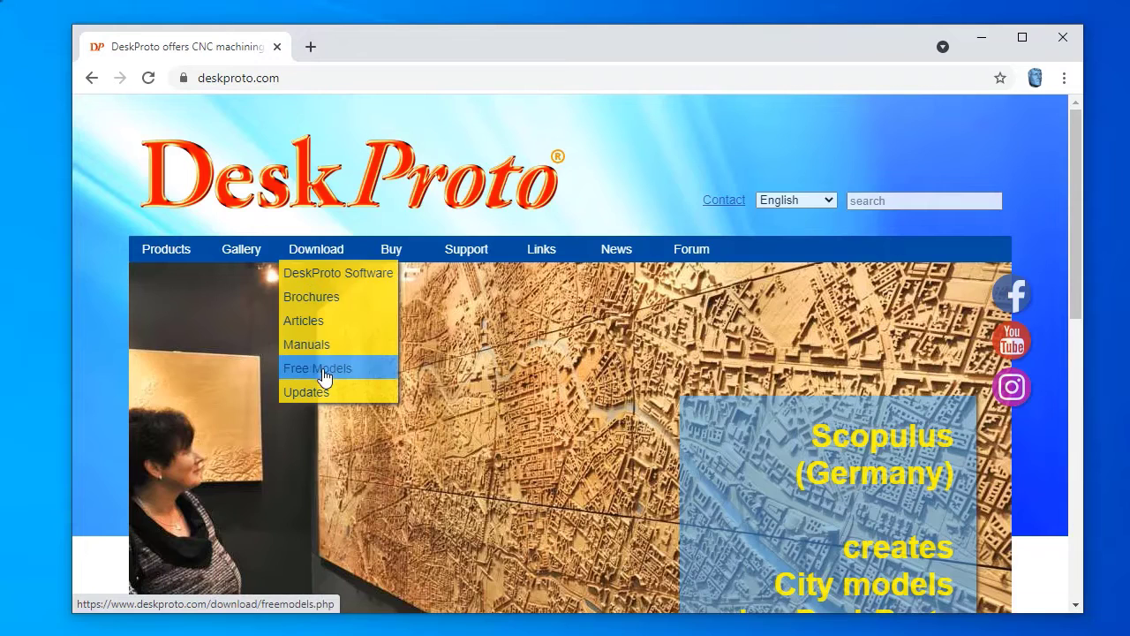
Step: Open the website's free models page and find the Silicon Valley height map among the free bitmaps with relief data
{"action": "left_click", "coordinate": [325, 370]}
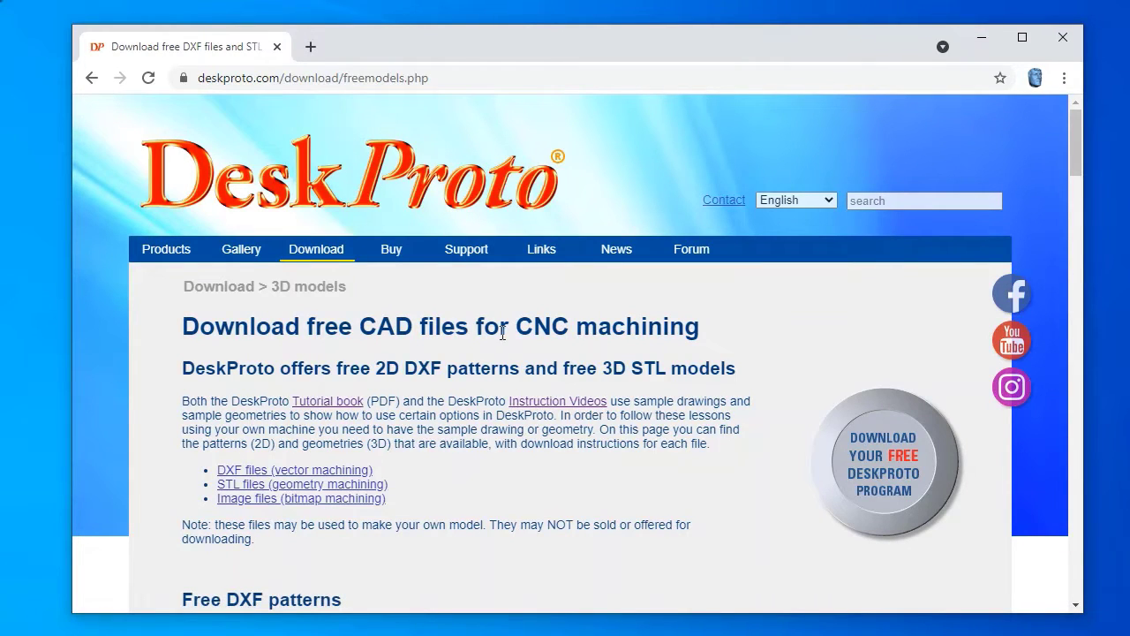
{"action": "scroll", "coordinate": [790, 329], "scroll_direction": "down", "scroll_amount": 4}
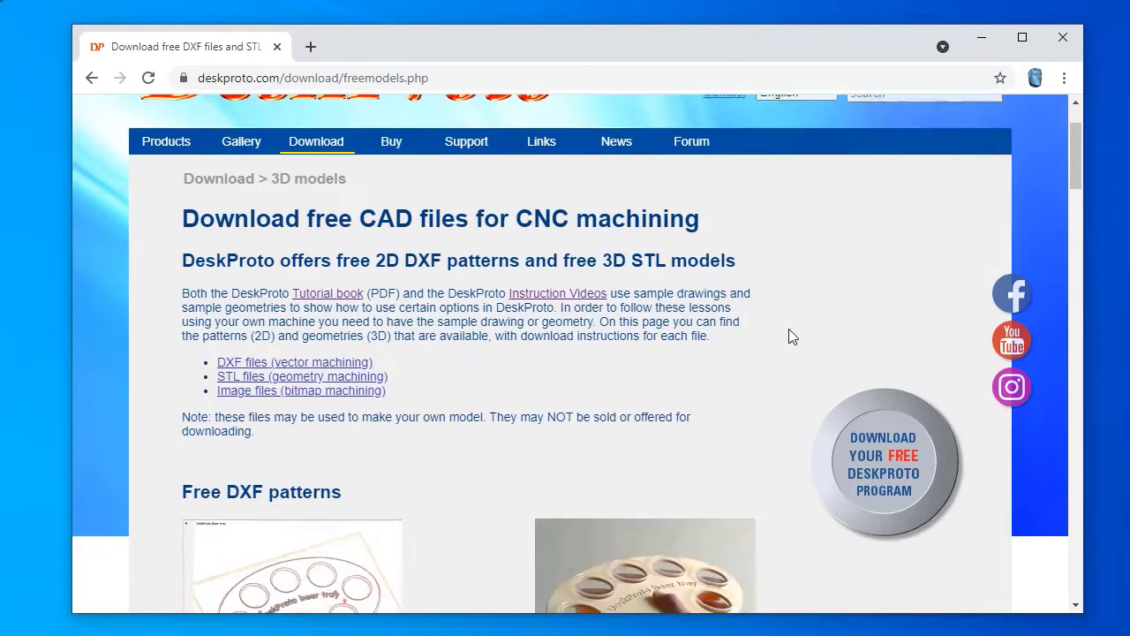
{"action": "scroll", "coordinate": [788, 336], "scroll_direction": "down", "scroll_amount": 1}
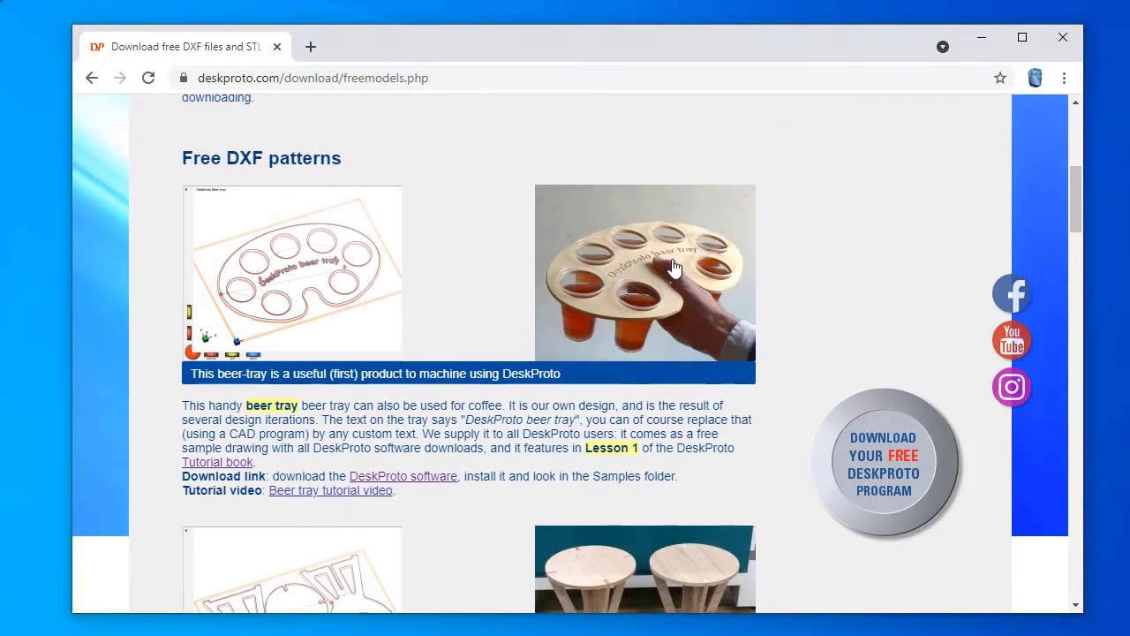
{"action": "scroll", "coordinate": [786, 423], "scroll_direction": "down", "scroll_amount": 2}
{"action": "scroll", "coordinate": [786, 423], "scroll_direction": "down", "scroll_amount": 9}
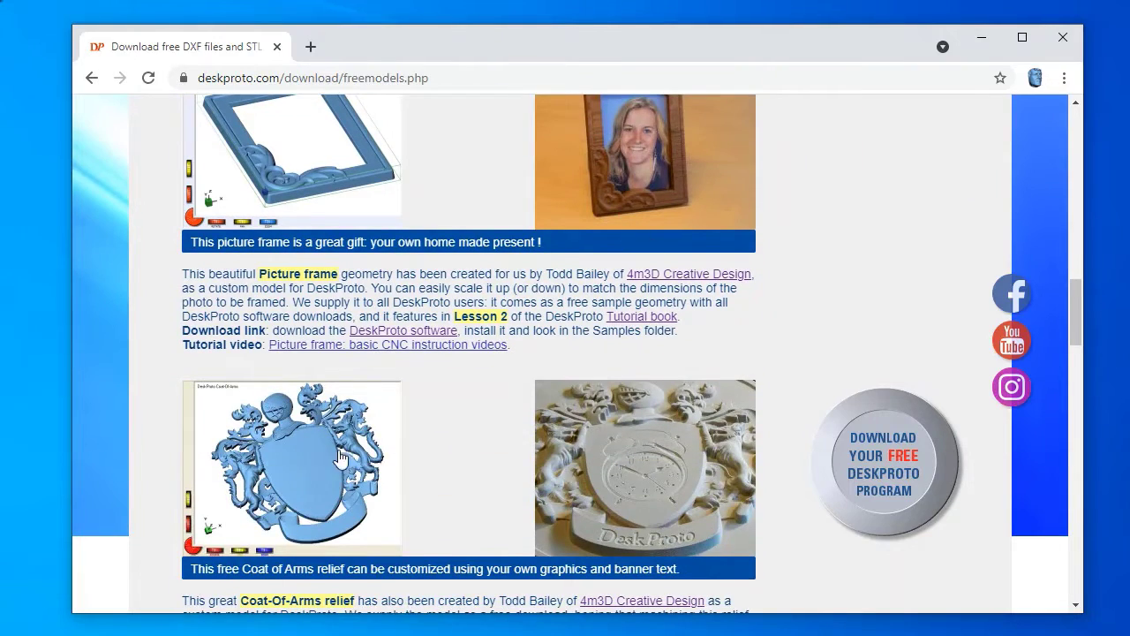
{"action": "scroll", "coordinate": [785, 446], "scroll_direction": "down", "scroll_amount": 5}
{"action": "scroll", "coordinate": [780, 446], "scroll_direction": "down", "scroll_amount": 13}
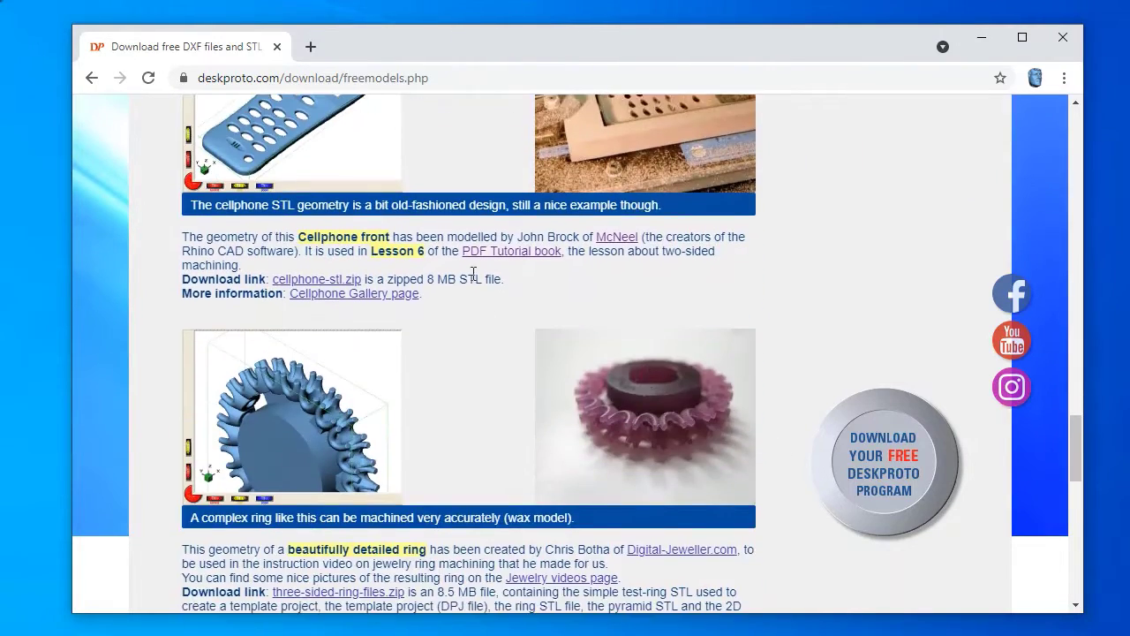
{"action": "scroll", "coordinate": [704, 336], "scroll_direction": "down", "scroll_amount": 1}
{"action": "scroll", "coordinate": [707, 329], "scroll_direction": "up", "scroll_amount": 1}
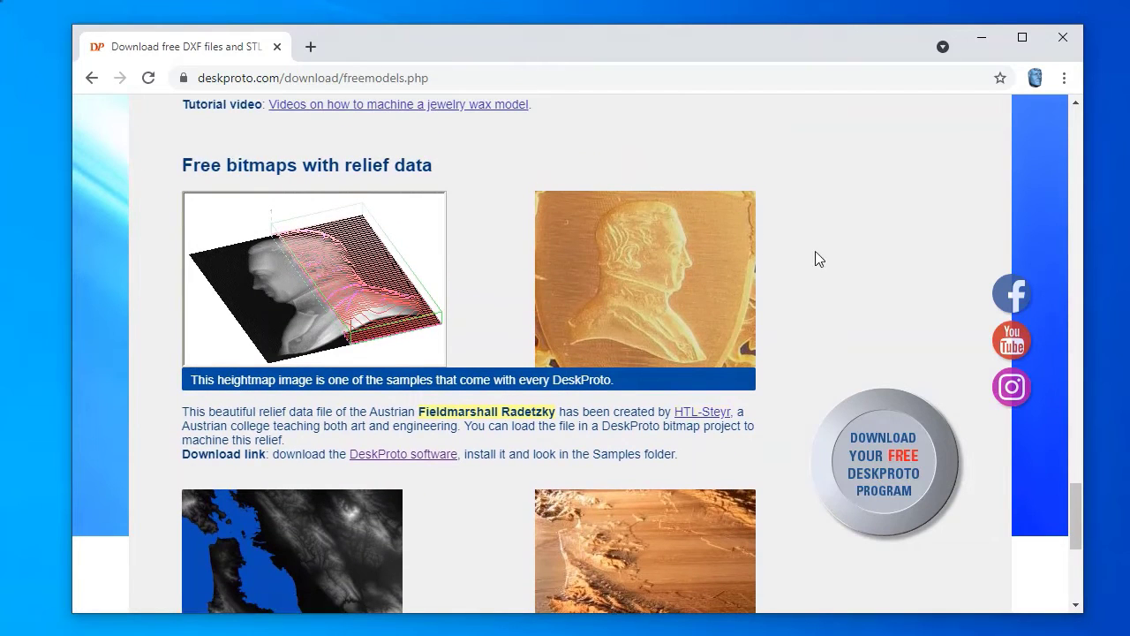
{"action": "scroll", "coordinate": [822, 260], "scroll_direction": "down", "scroll_amount": 3}
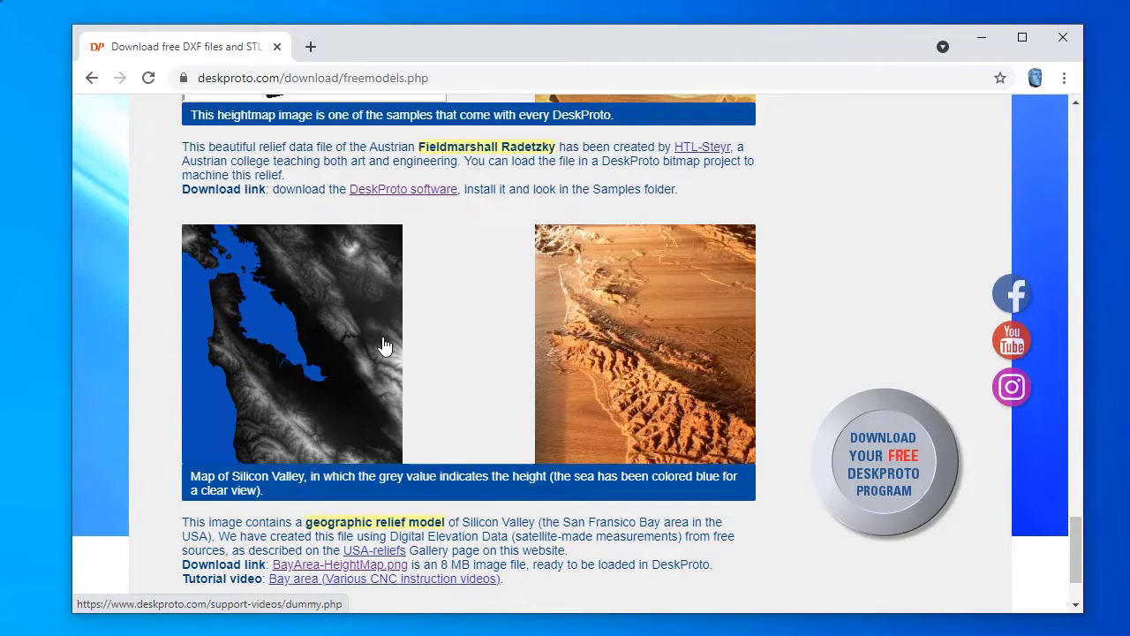
Step: Save the linked BayArea-HeightMap.png file to the Desktop and minimize the browser
{"action": "right_click", "coordinate": [358, 568]}
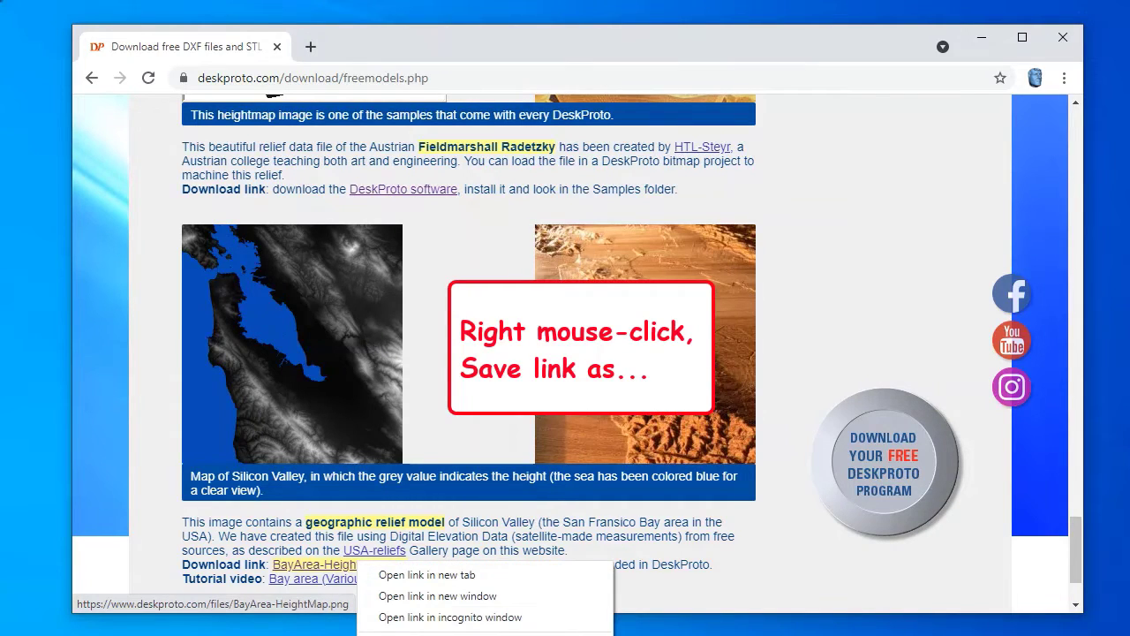
{"action": "key", "text": "k"}
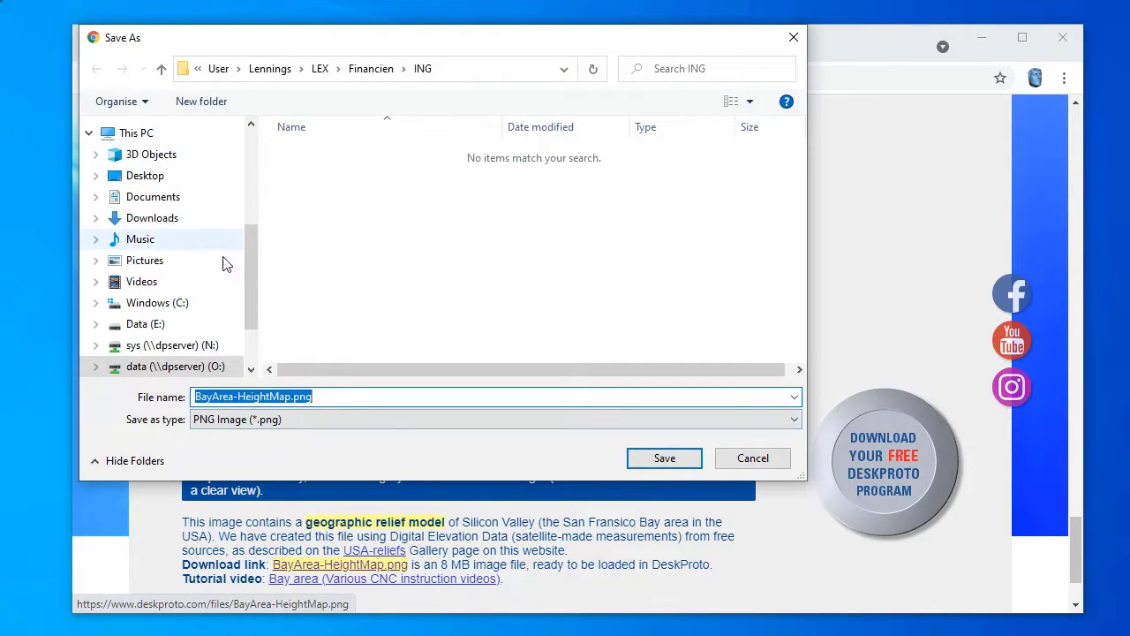
{"action": "left_click", "coordinate": [143, 175]}
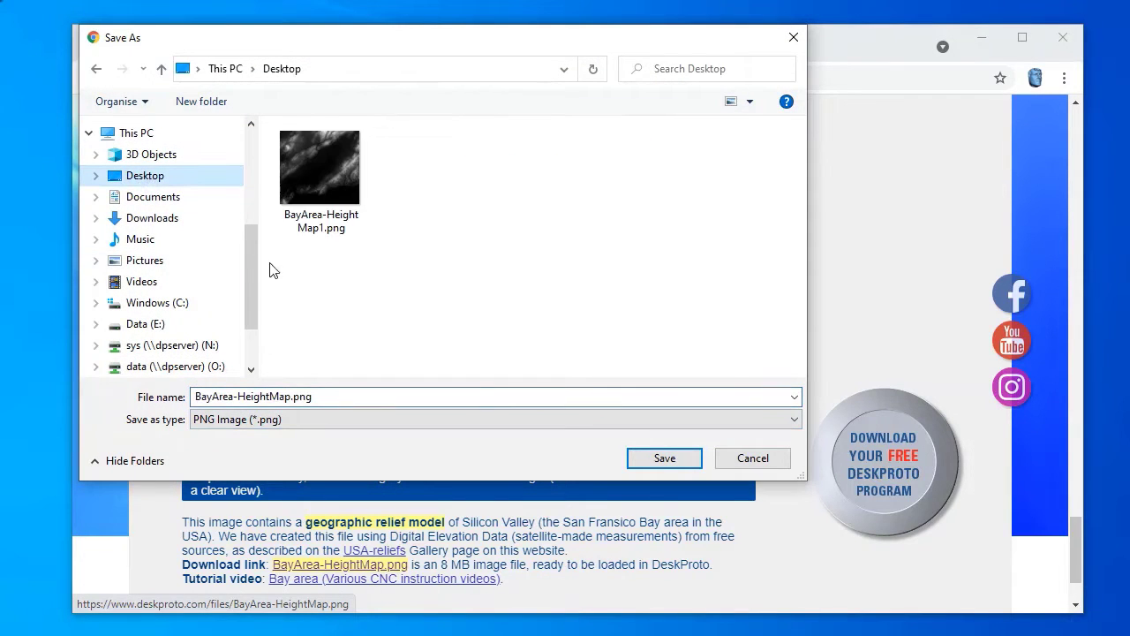
{"action": "left_click", "coordinate": [671, 460]}
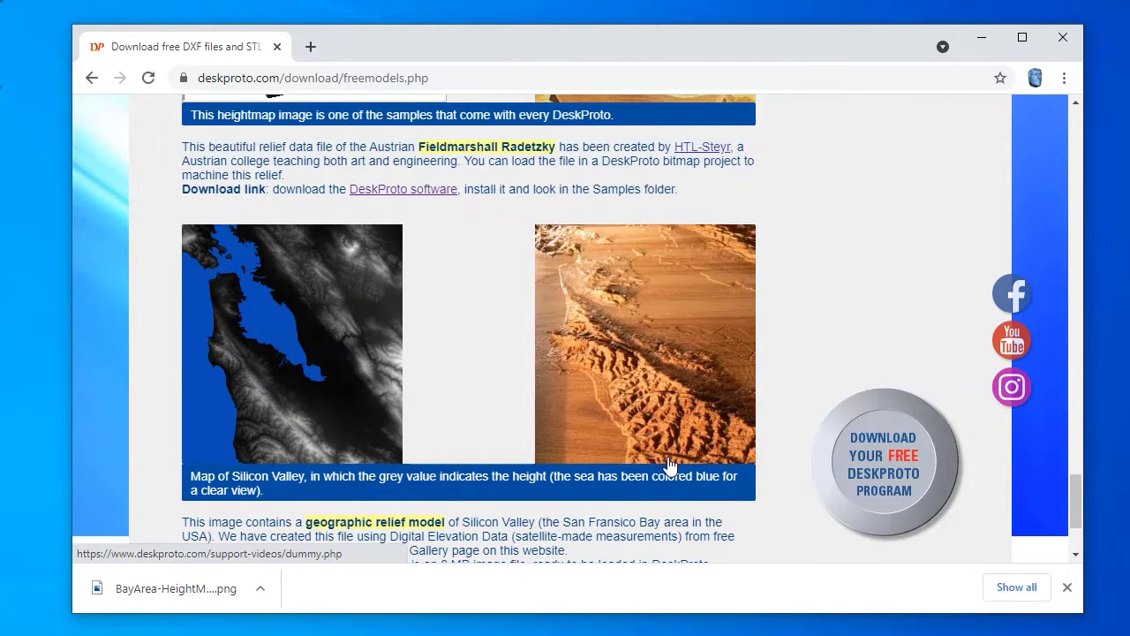
{"action": "left_click", "coordinate": [983, 37]}
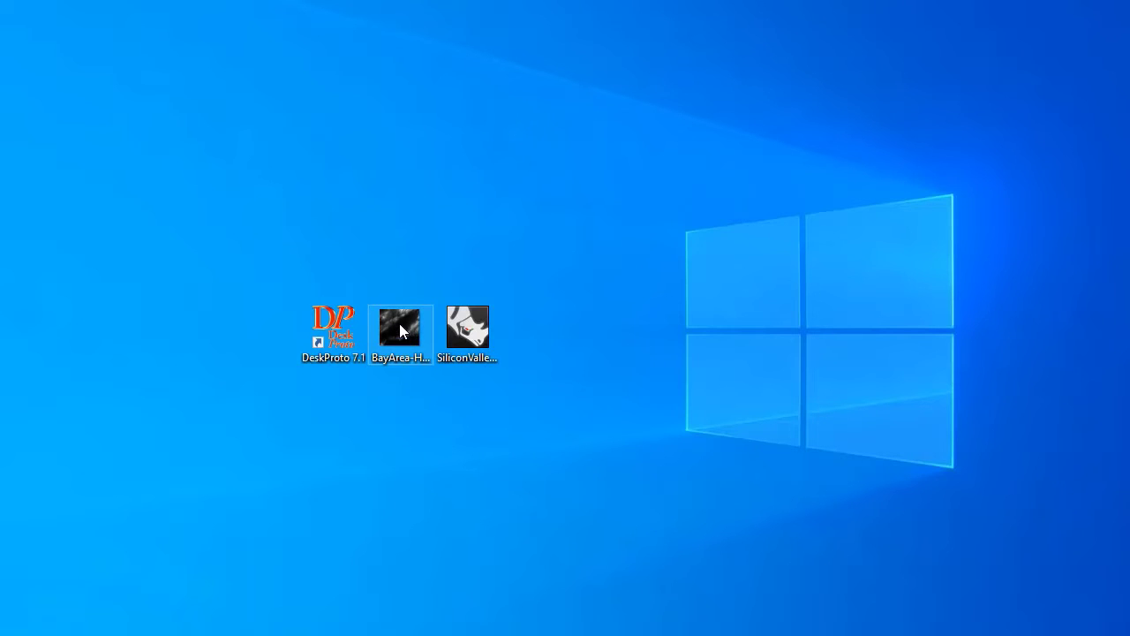
Step: Launch DeskProto 7.1 from its desktop shortcut
{"action": "left_click", "coordinate": [470, 334]}
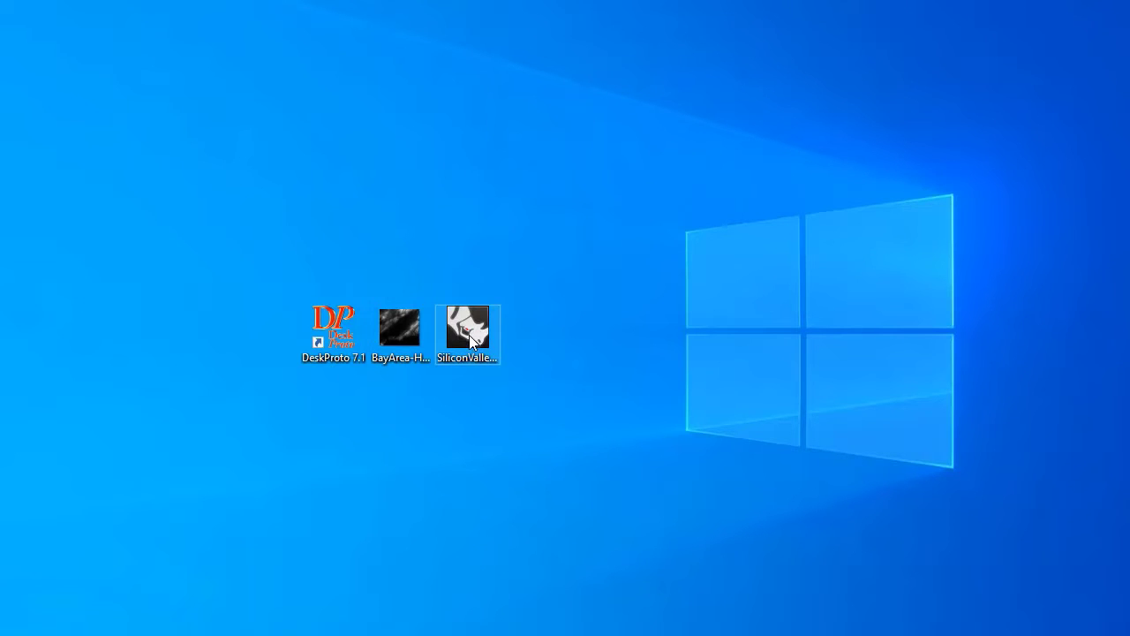
{"action": "left_click", "coordinate": [352, 337]}
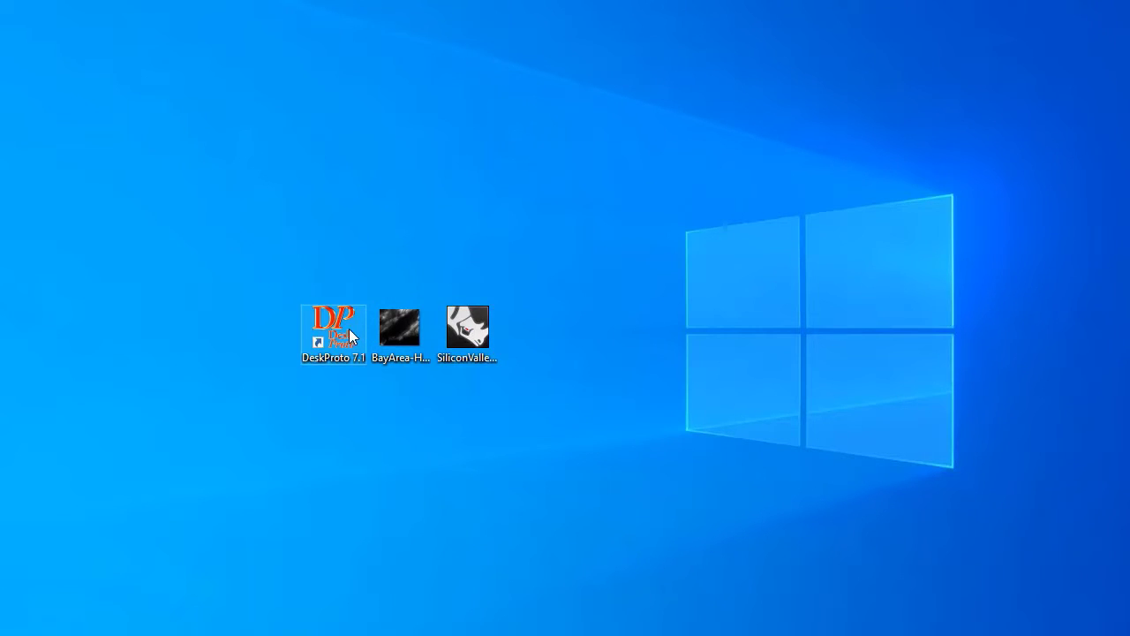
{"action": "double_click", "coordinate": [348, 329]}
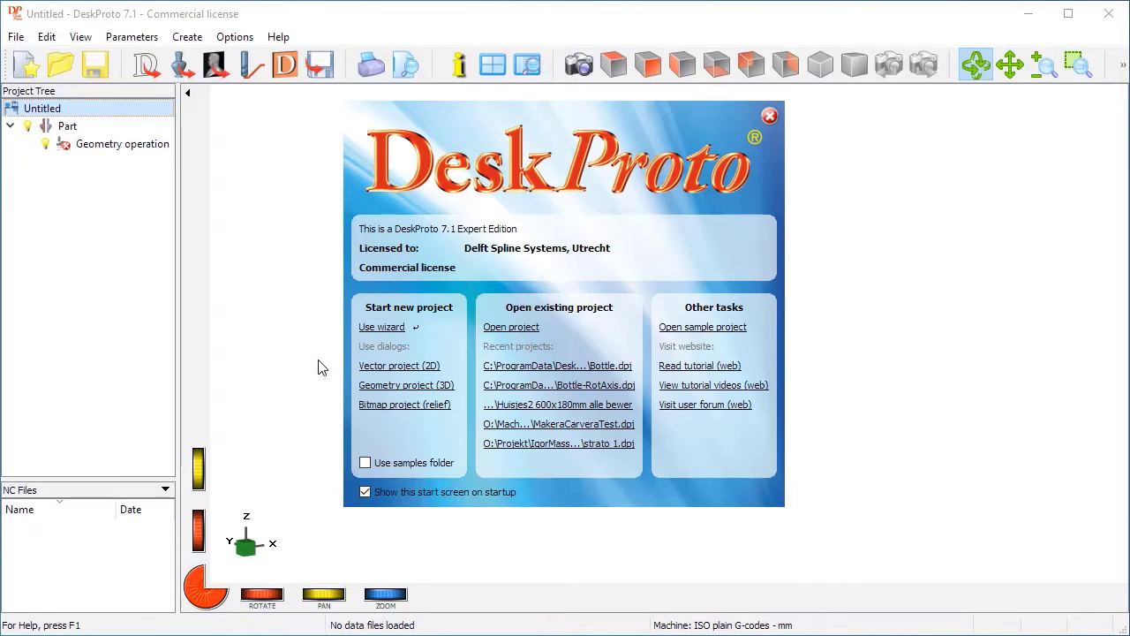
Step: Start a new bitmap relief project with BayArea-HeightMap.png from the Desktop
{"action": "left_click", "coordinate": [403, 406]}
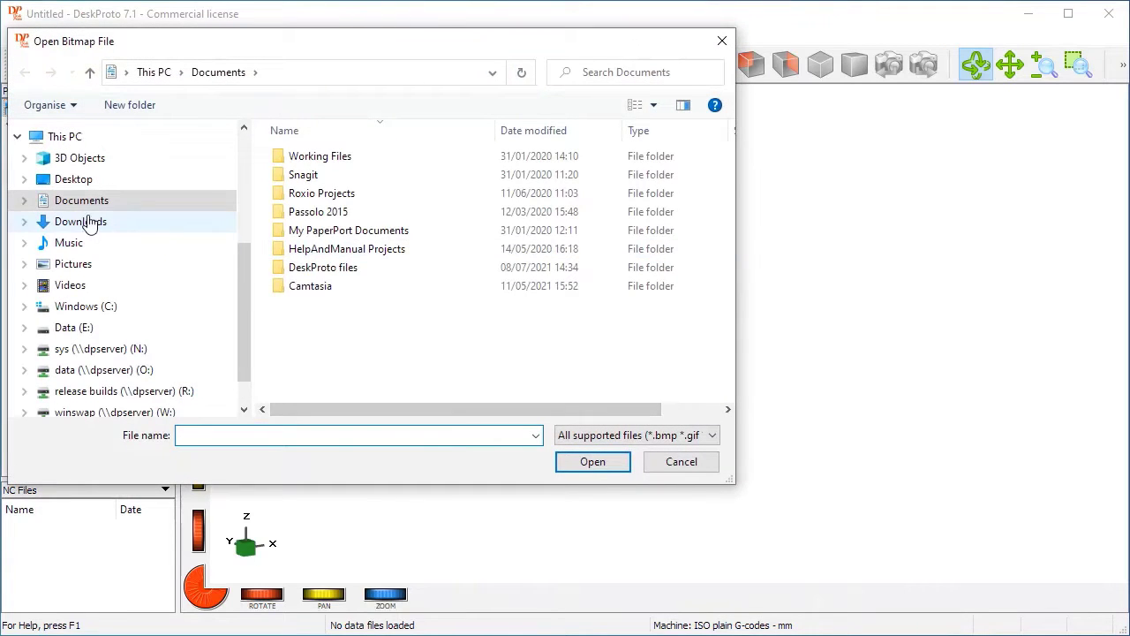
{"action": "left_click", "coordinate": [60, 180]}
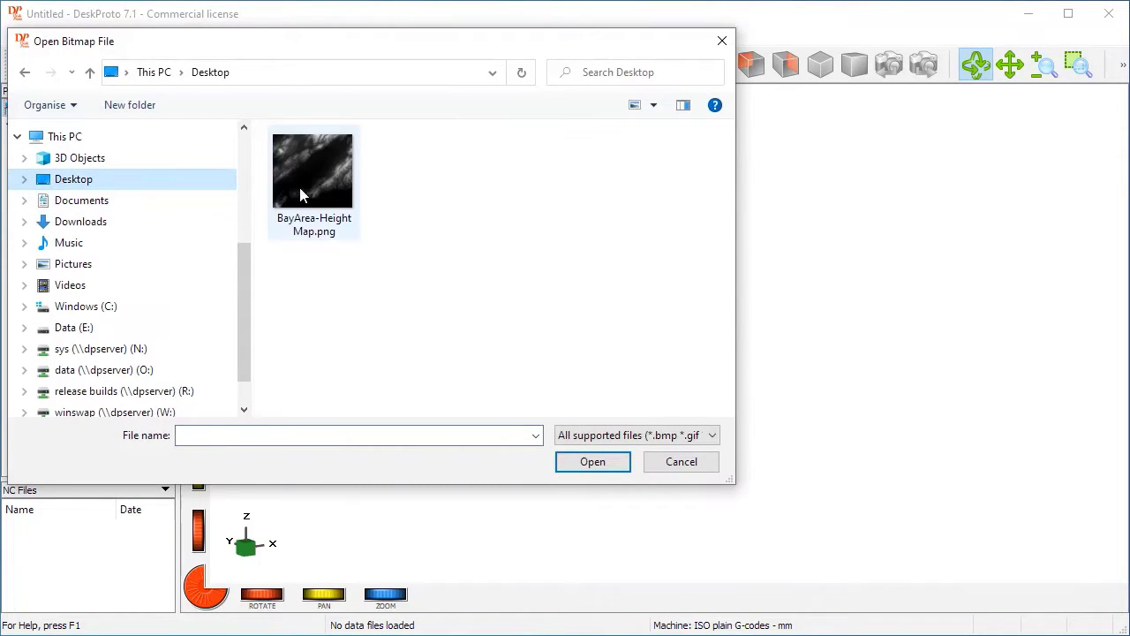
{"action": "left_click", "coordinate": [309, 176]}
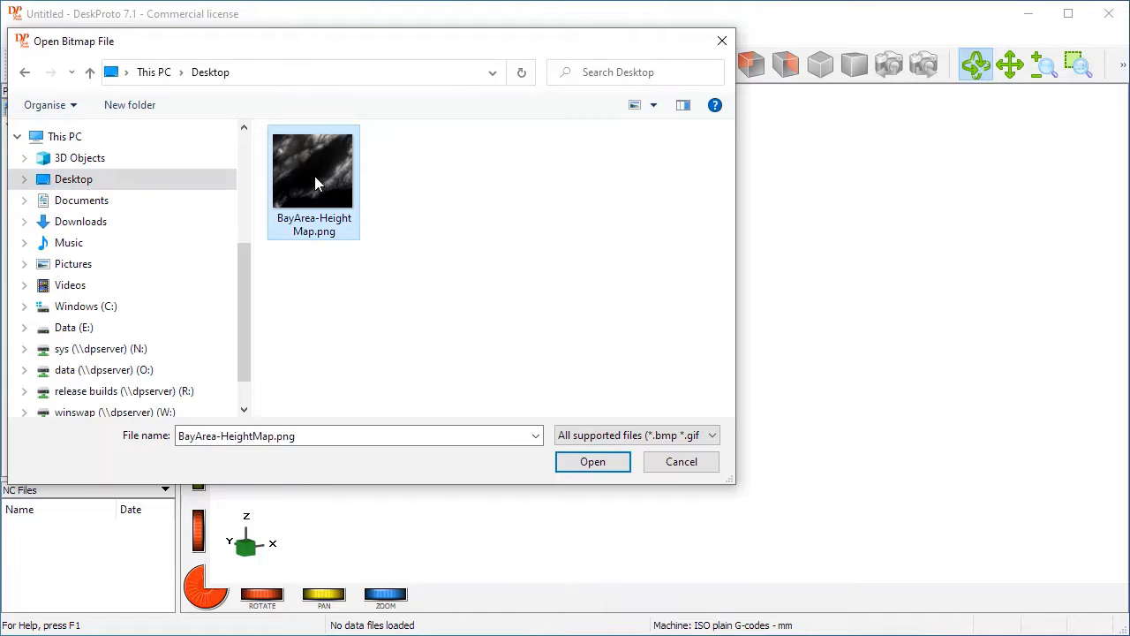
{"action": "left_click", "coordinate": [570, 464]}
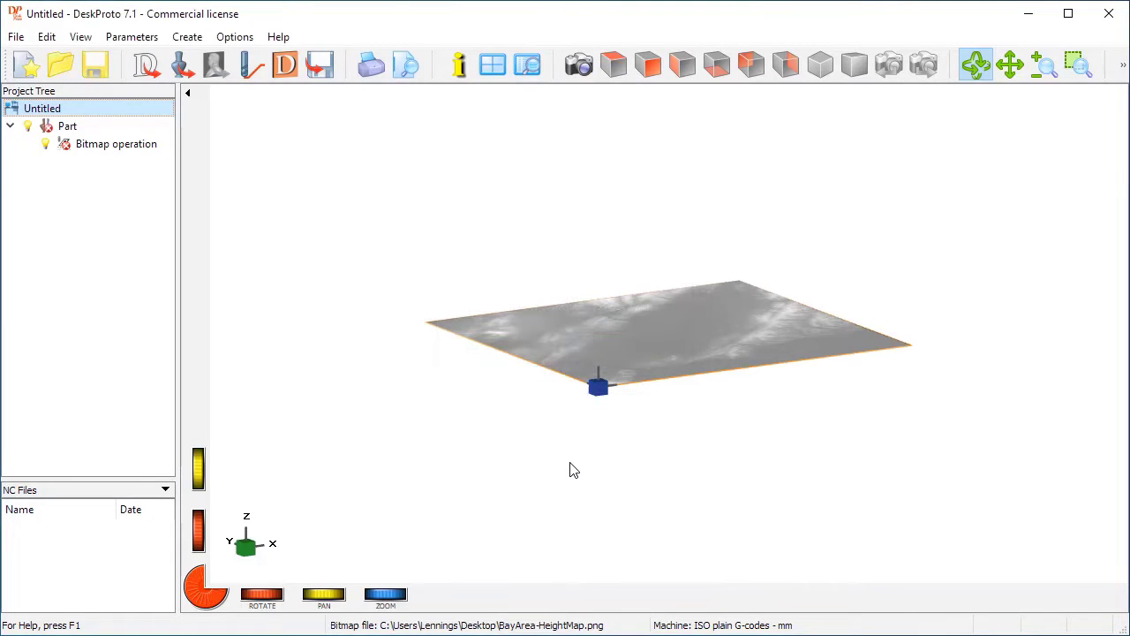
Step: View the height map from above, turn it a quarter turn to inspect the map, and restore the standard top view
{"action": "left_click", "coordinate": [615, 67]}
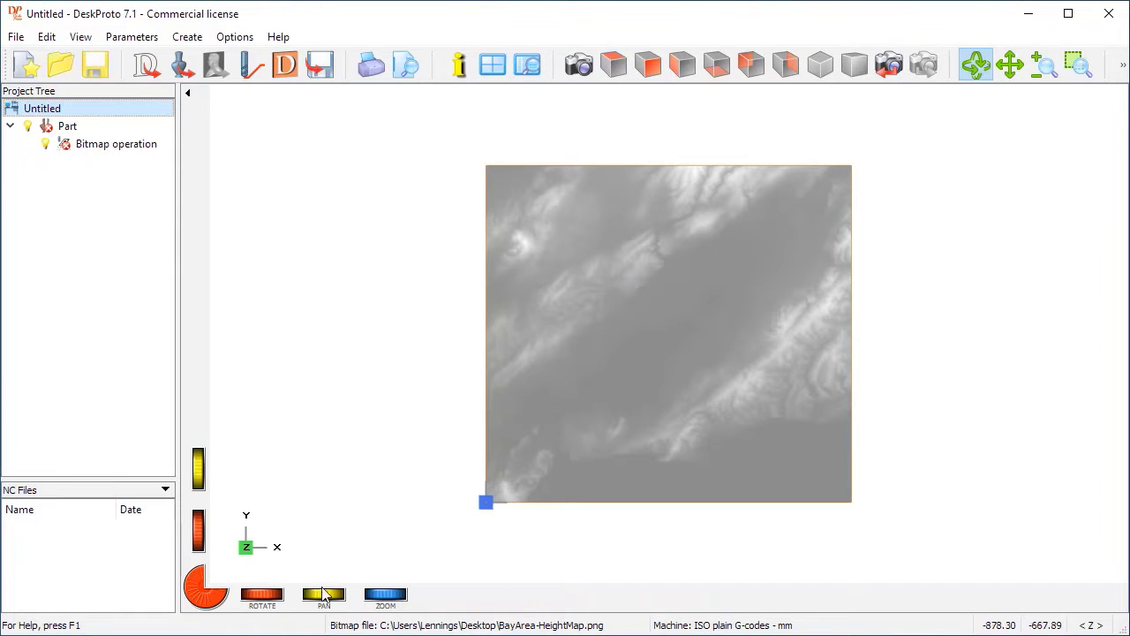
{"action": "left_click_drag", "start_coordinate": [202, 597], "coordinate": [220, 586]}
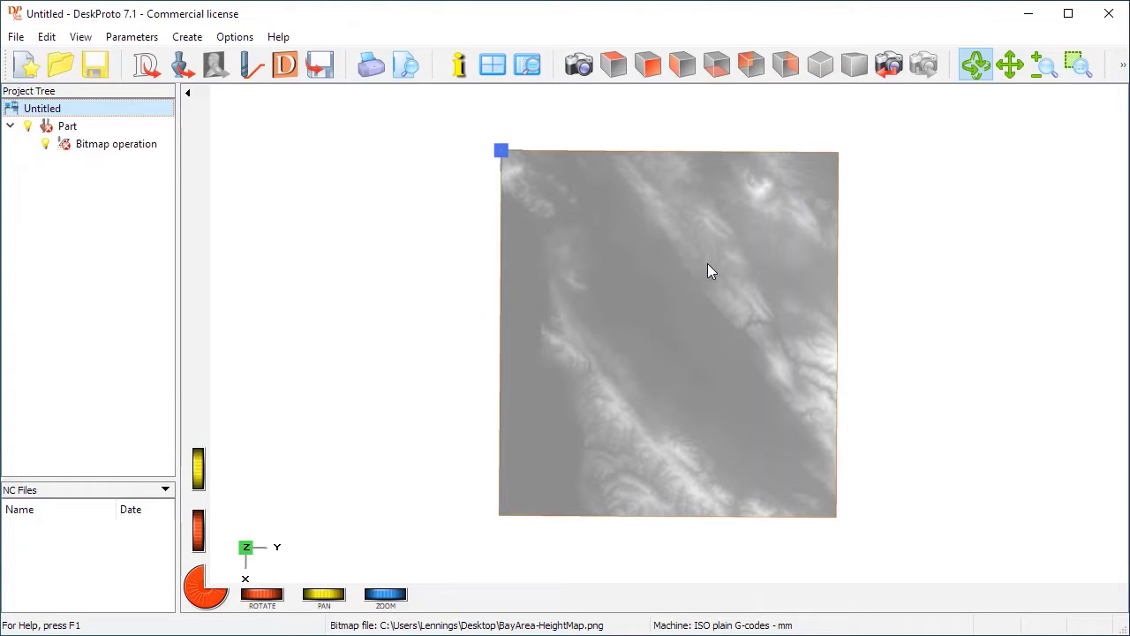
{"action": "left_click", "coordinate": [614, 71]}
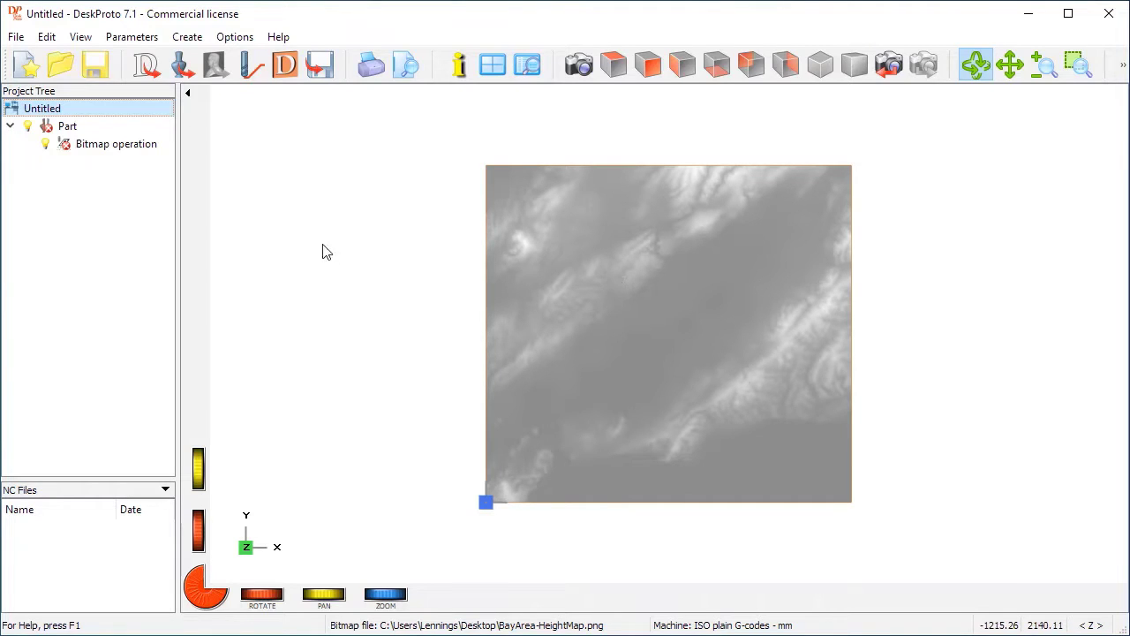
Step: Review the available machines in the project parameters and close them without changing anything
{"action": "left_click", "coordinate": [43, 112]}
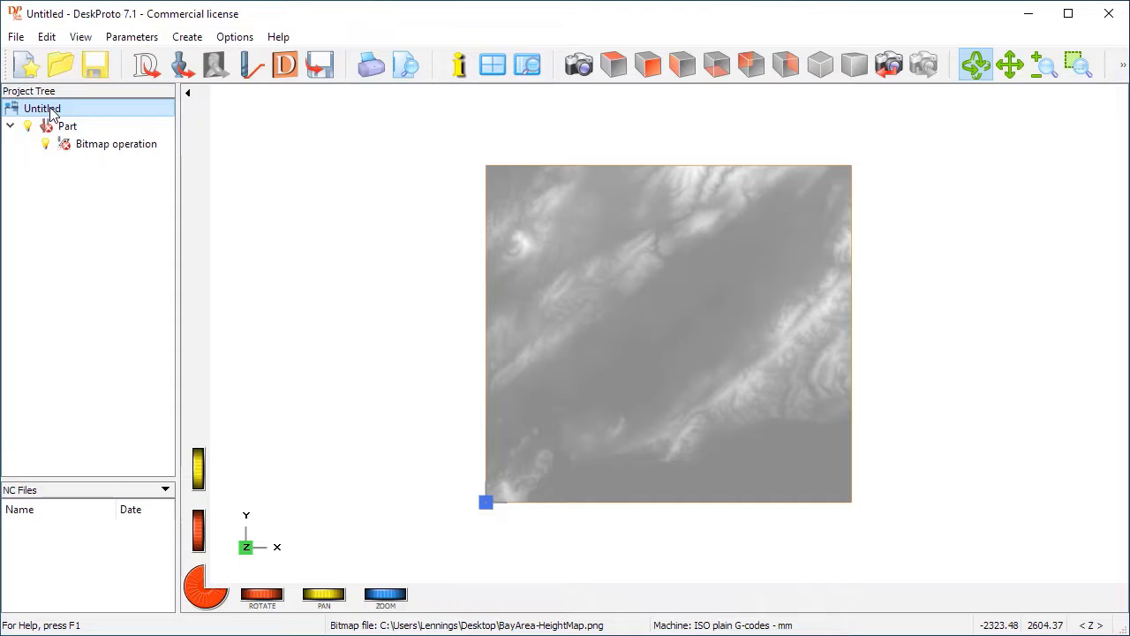
{"action": "double_click", "coordinate": [50, 110]}
{"action": "left_click_drag", "start_coordinate": [81, 171], "coordinate": [280, 169]}
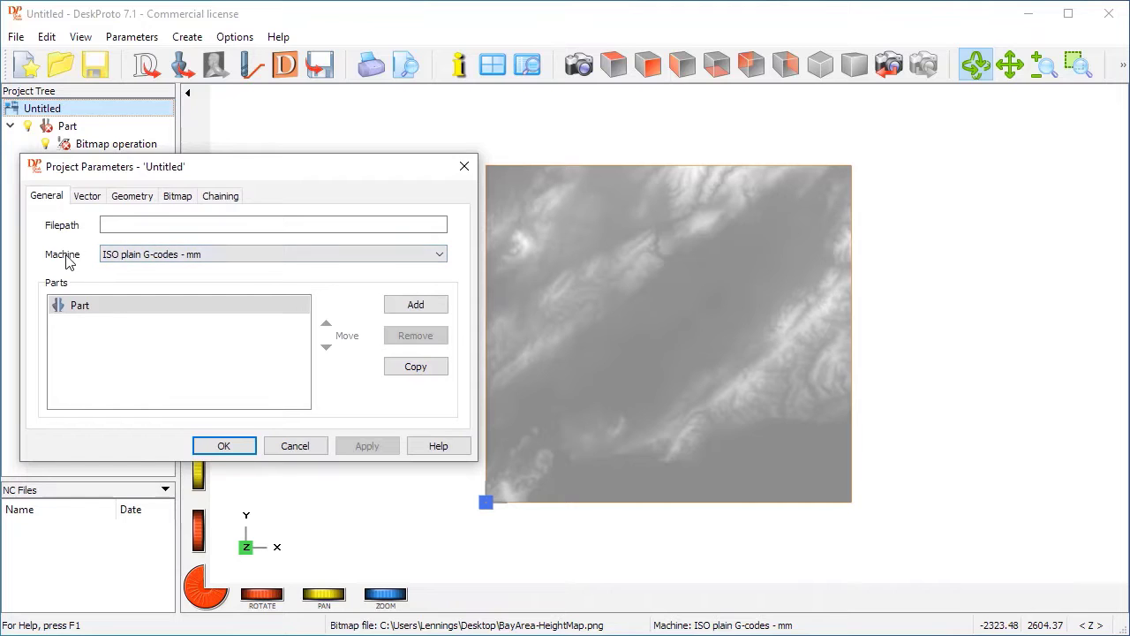
{"action": "left_click", "coordinate": [149, 259]}
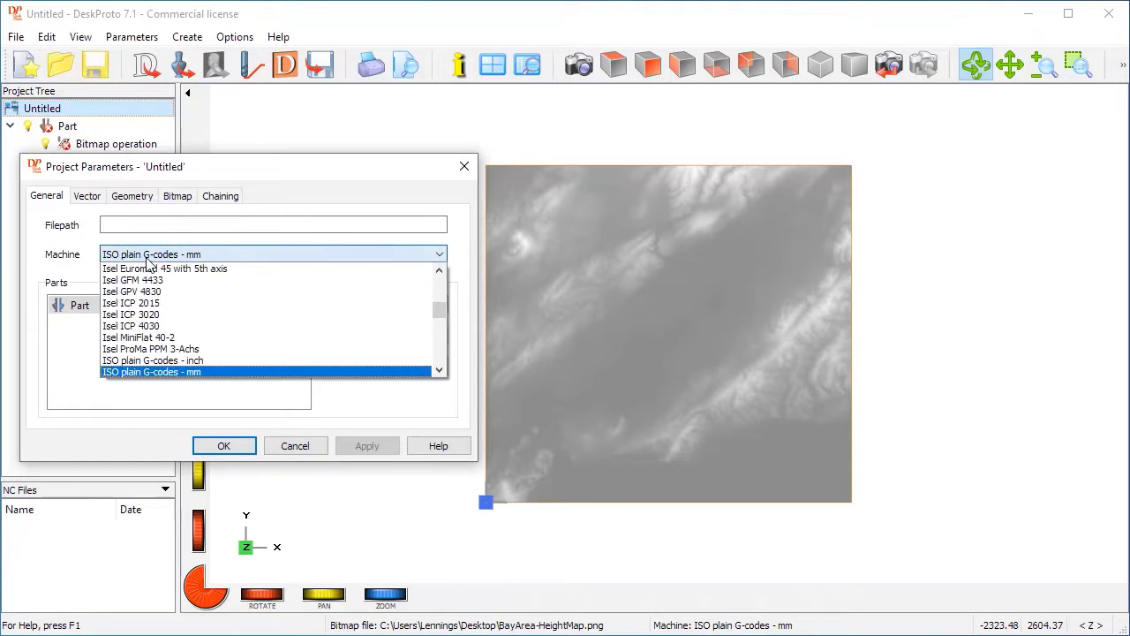
{"action": "left_click", "coordinate": [78, 253]}
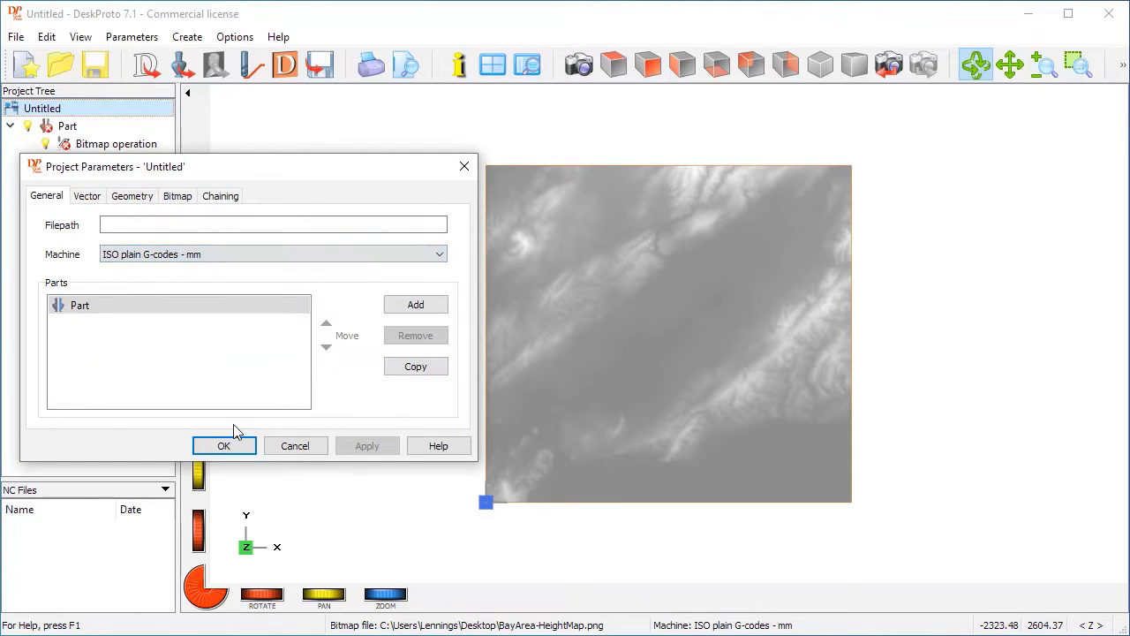
{"action": "left_click", "coordinate": [295, 446]}
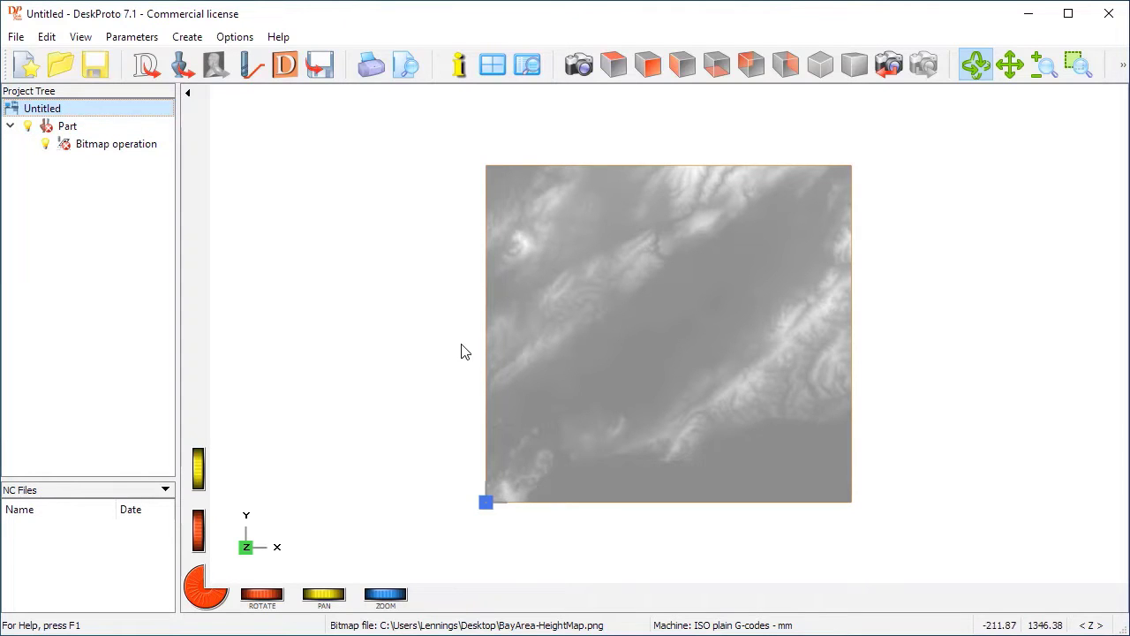
Step: Set custom bitmap dimensions for the part with Y at 300 mm and the aspect ratio kept, and apply them
{"action": "double_click", "coordinate": [71, 128]}
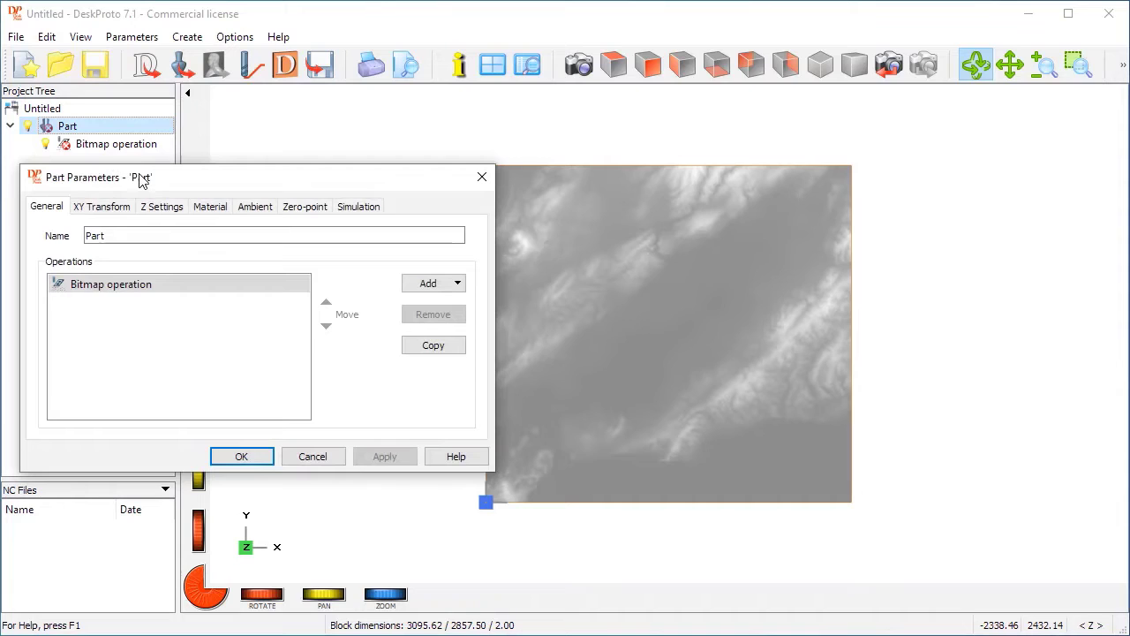
{"action": "left_click_drag", "start_coordinate": [141, 179], "coordinate": [133, 155]}
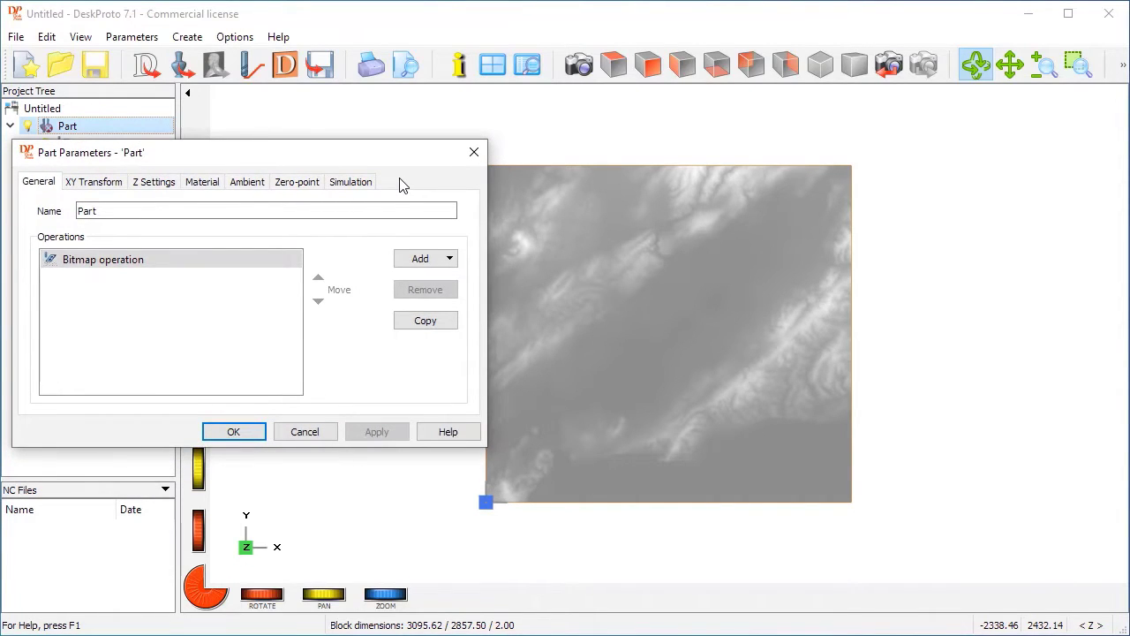
{"action": "left_click", "coordinate": [100, 187]}
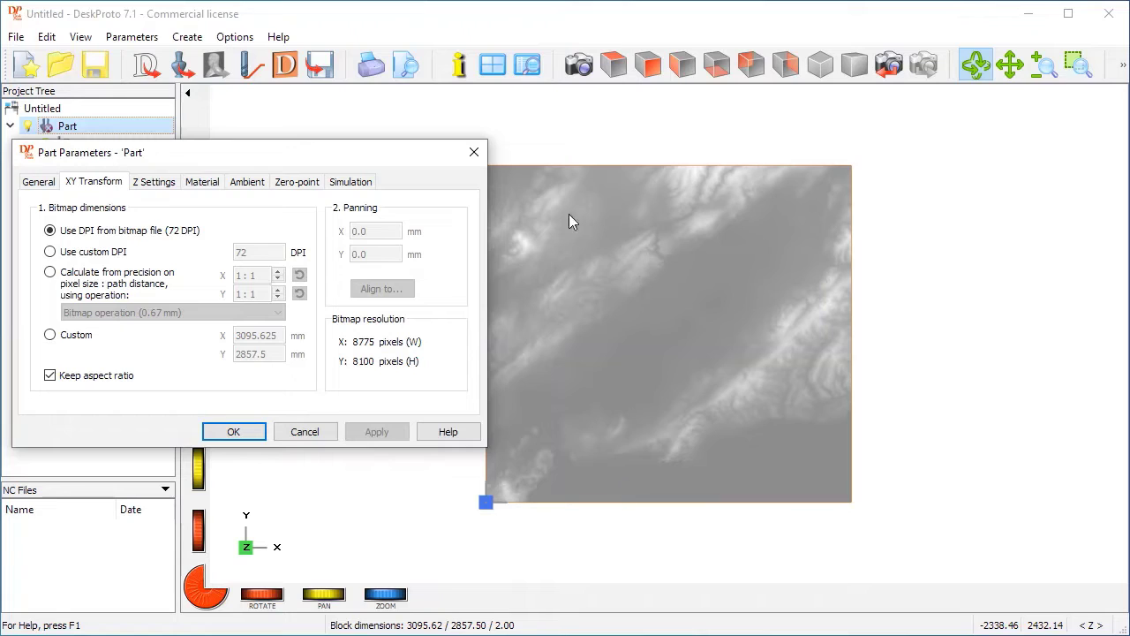
{"action": "left_click", "coordinate": [50, 337]}
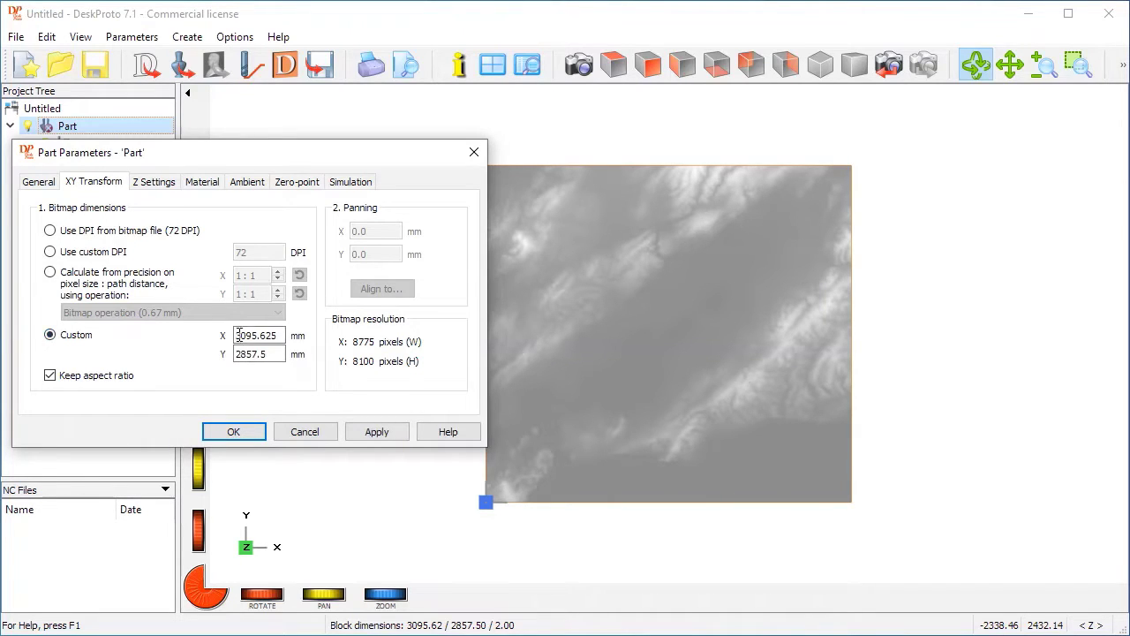
{"action": "double_click", "coordinate": [277, 352]}
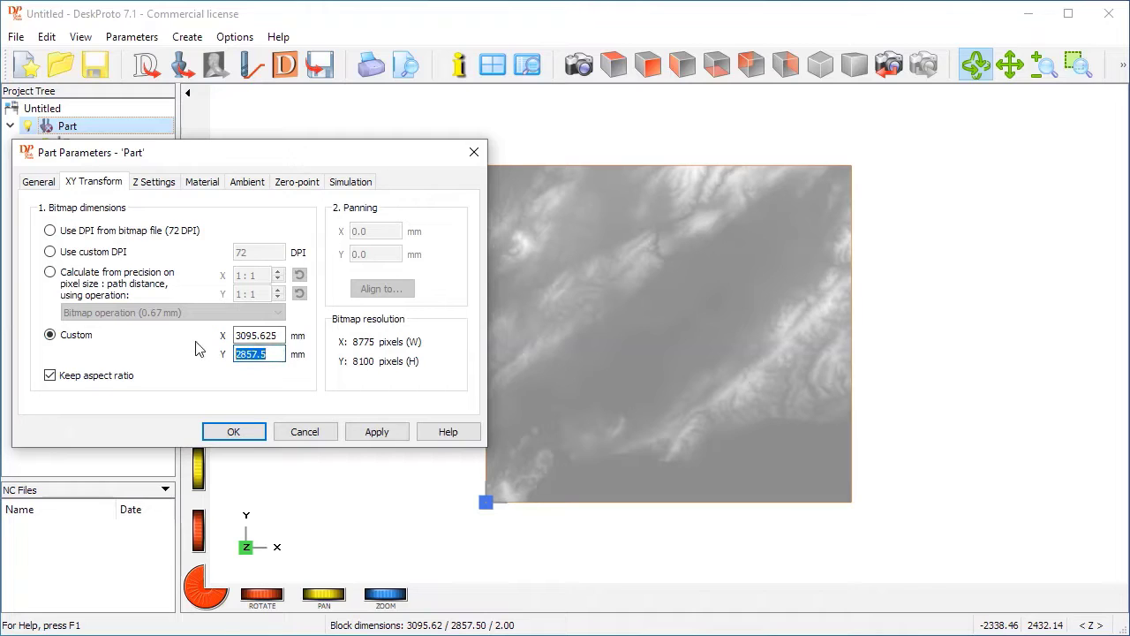
{"action": "type", "text": "300"}
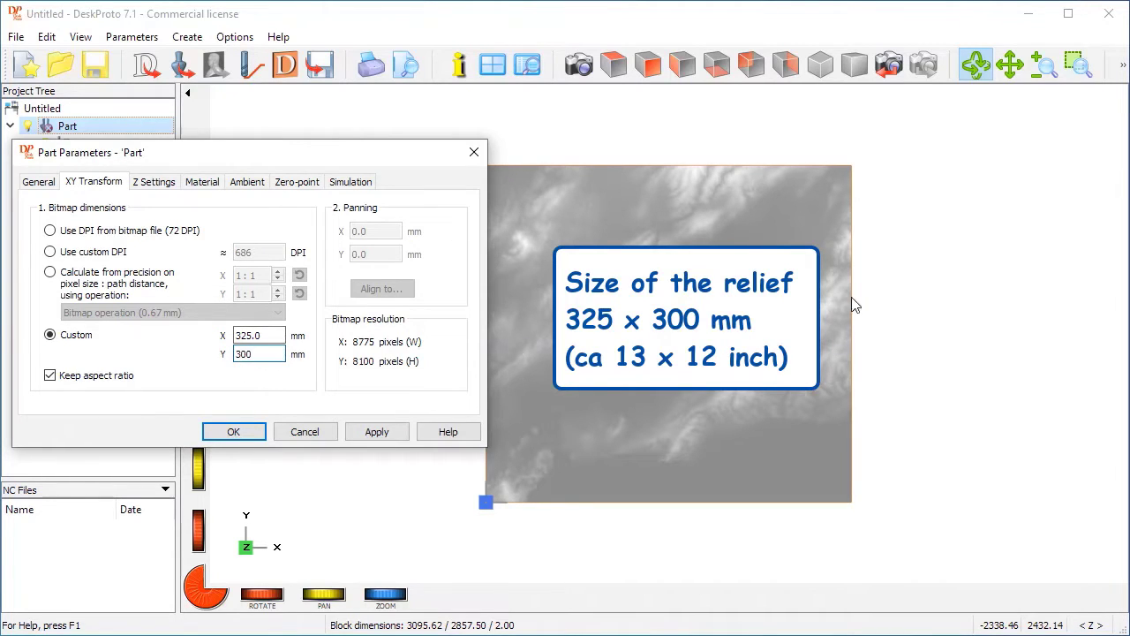
{"action": "left_click", "coordinate": [377, 433]}
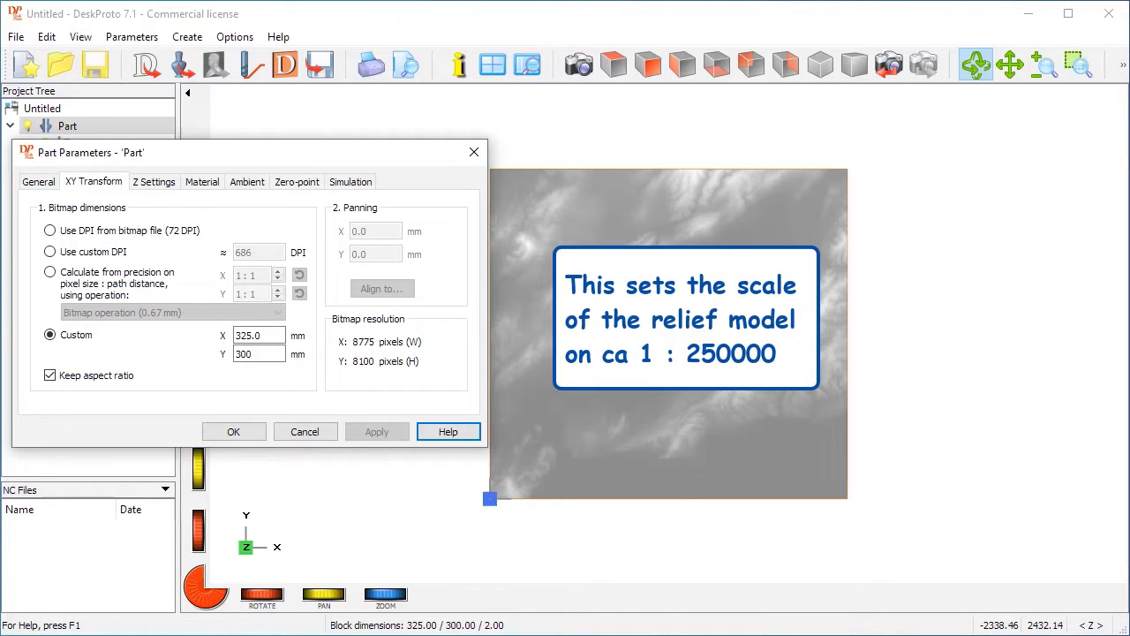
Step: Set the relief depth of the part to a Z-value of 0 mm for white and -10 mm for black
{"action": "left_click", "coordinate": [162, 185]}
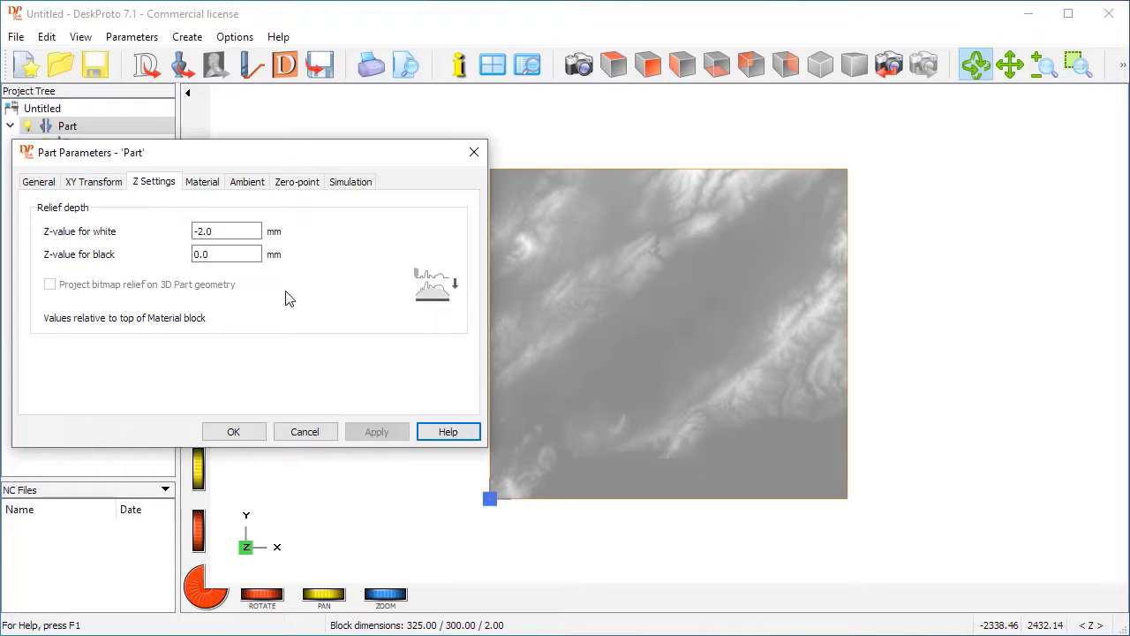
{"action": "left_click_drag", "start_coordinate": [239, 231], "coordinate": [177, 233]}
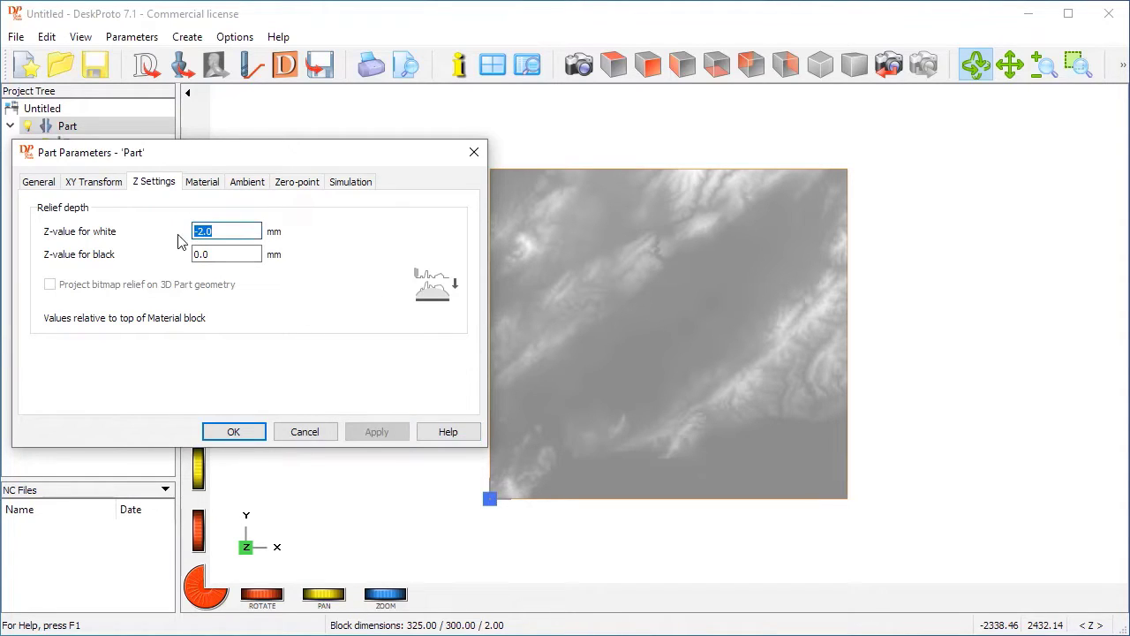
{"action": "type", "text": "0"}
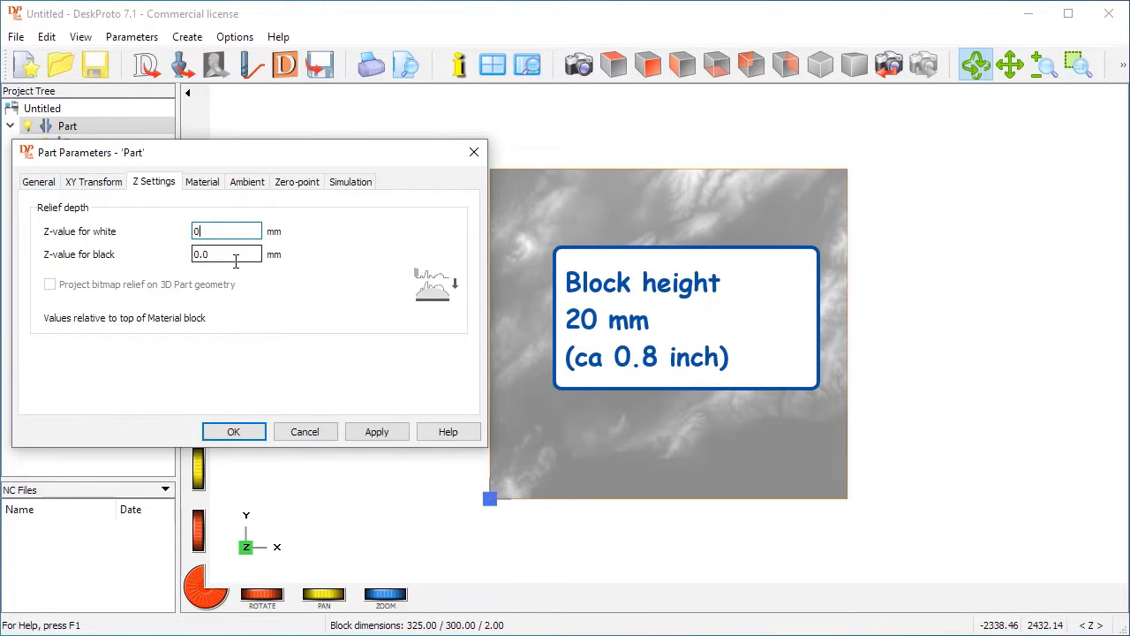
{"action": "left_click_drag", "start_coordinate": [217, 256], "coordinate": [175, 263]}
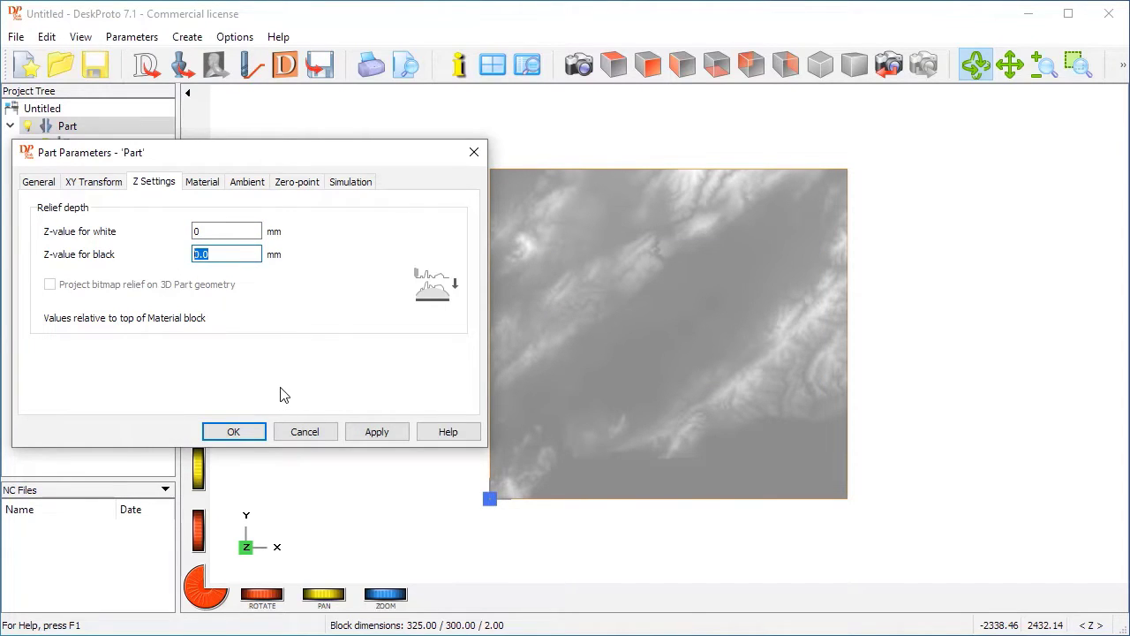
{"action": "type", "text": "-10"}
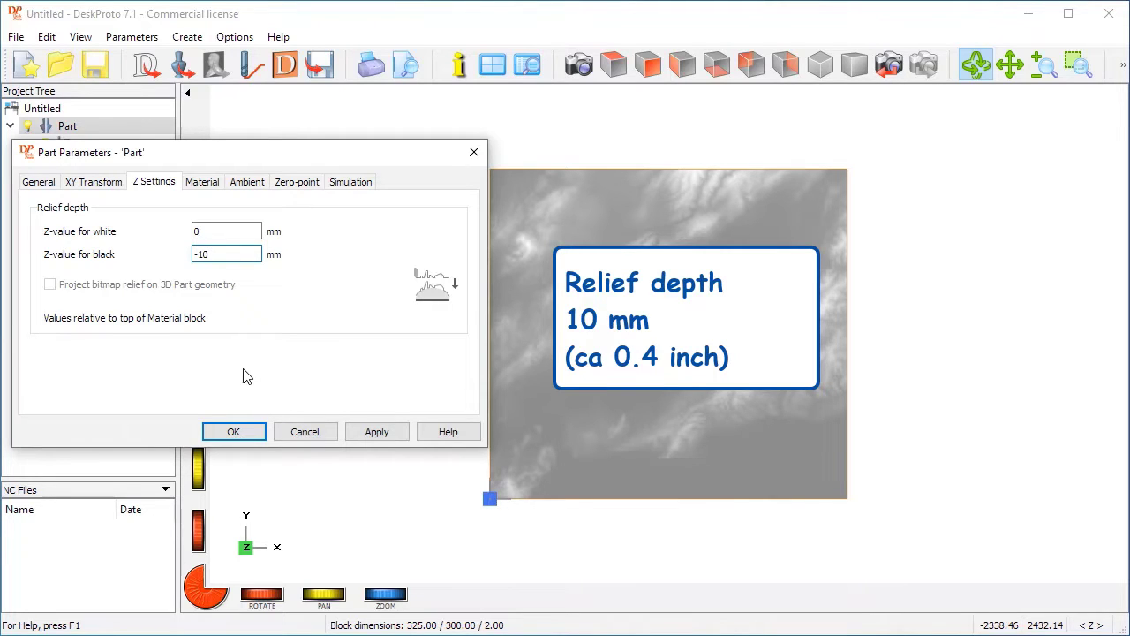
Step: Switch the material block to a custom size and set its Y boundaries to -13 mm minimum and 313 mm maximum
{"action": "left_click", "coordinate": [204, 187]}
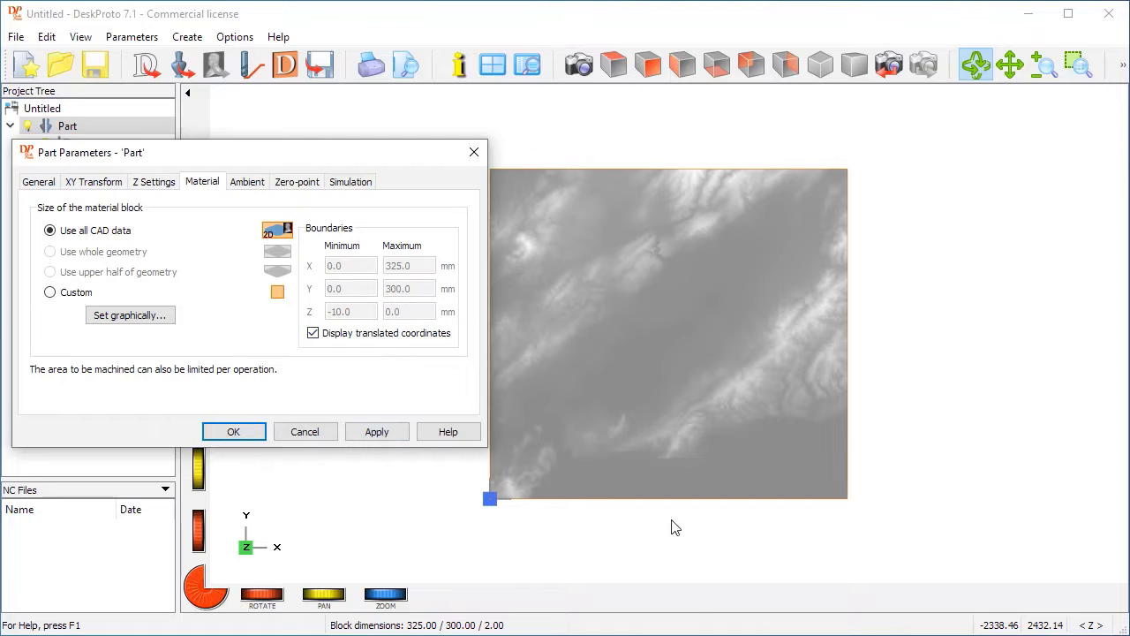
{"action": "left_click", "coordinate": [50, 296]}
{"action": "left_click_drag", "start_coordinate": [392, 288], "coordinate": [440, 288]}
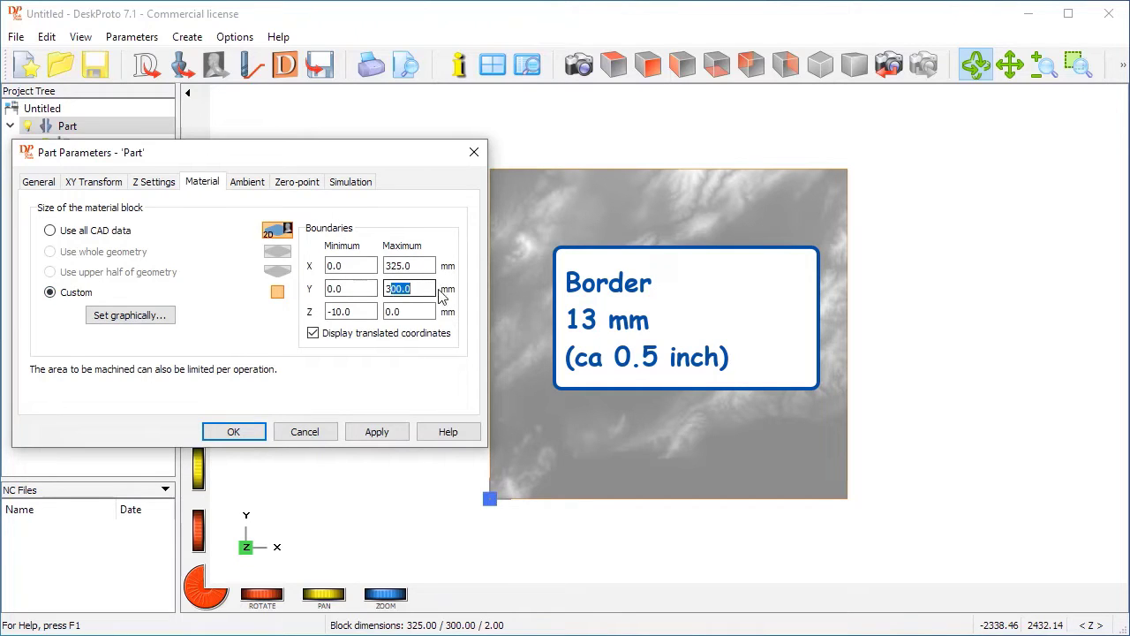
{"action": "type", "text": "13"}
{"action": "left_click_drag", "start_coordinate": [343, 292], "coordinate": [327, 291]}
{"action": "type", "text": "-"}
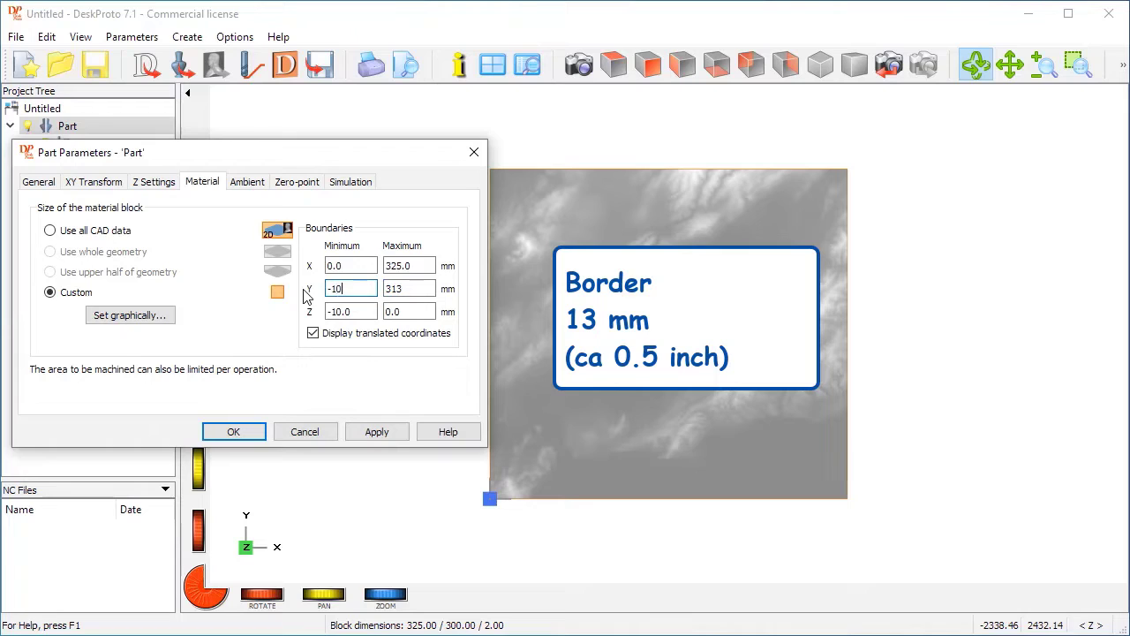
{"action": "type", "text": "13"}
Step: Set the material block's X boundaries to -13 mm minimum and 387 mm maximum, and apply the block size
{"action": "left_click_drag", "start_coordinate": [354, 266], "coordinate": [317, 266]}
{"action": "type", "text": "-"}
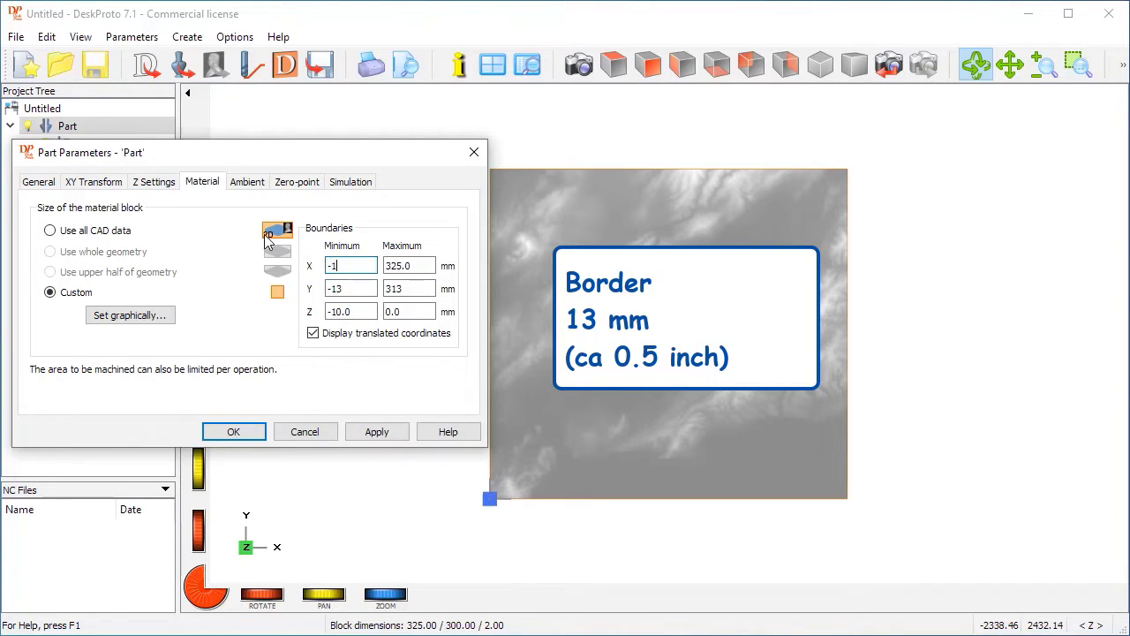
{"action": "type", "text": "13"}
{"action": "left_click_drag", "start_coordinate": [389, 265], "coordinate": [428, 264]}
{"action": "type", "text": "87"}
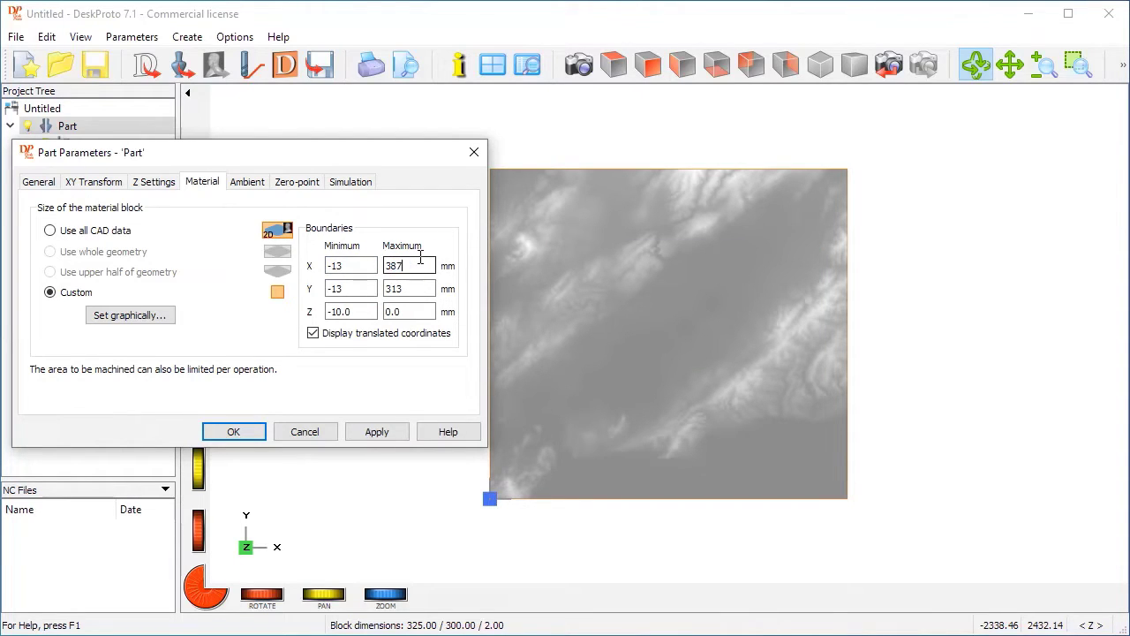
{"action": "left_click", "coordinate": [378, 431]}
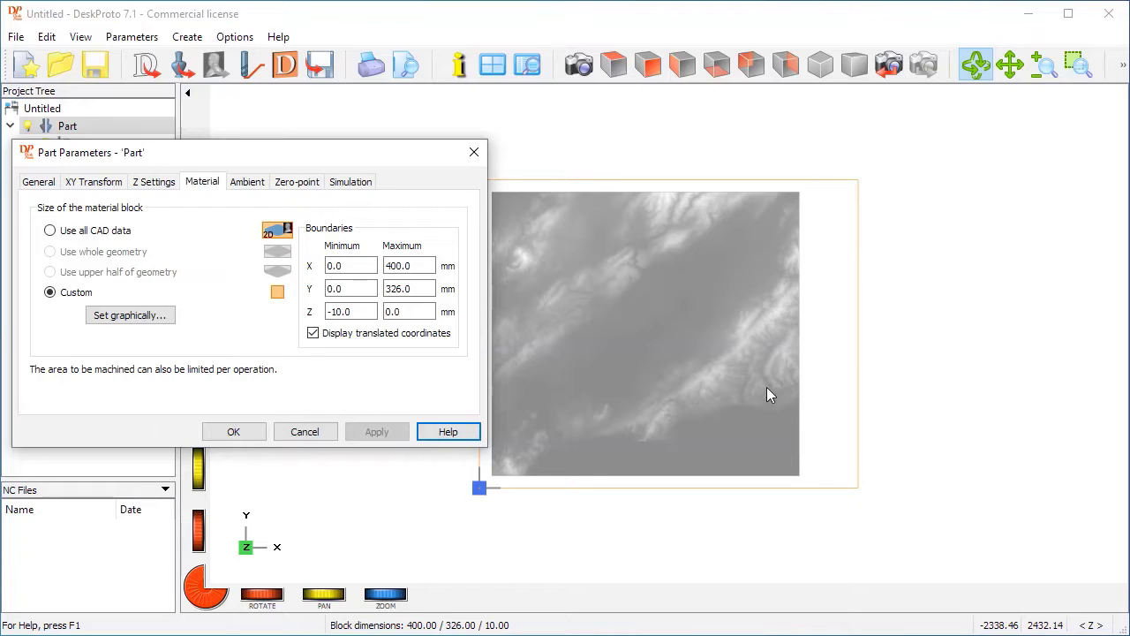
Step: Set the material block's minimum Z to -20 mm
{"action": "left_click", "coordinate": [339, 311]}
{"action": "key", "text": "BackSpace"}
{"action": "type", "text": "2"}
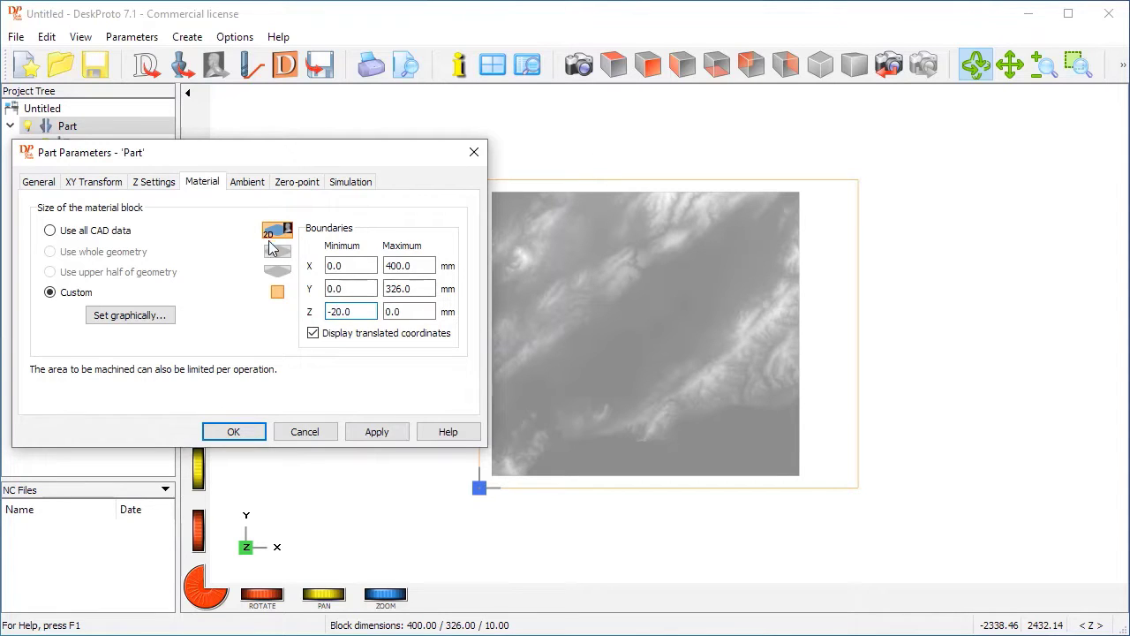
Step: Set the zero-point's XY translation to None for both X and Y, and accept the part parameters
{"action": "left_click", "coordinate": [296, 182]}
{"action": "left_click", "coordinate": [50, 325]}
{"action": "left_click", "coordinate": [66, 325]}
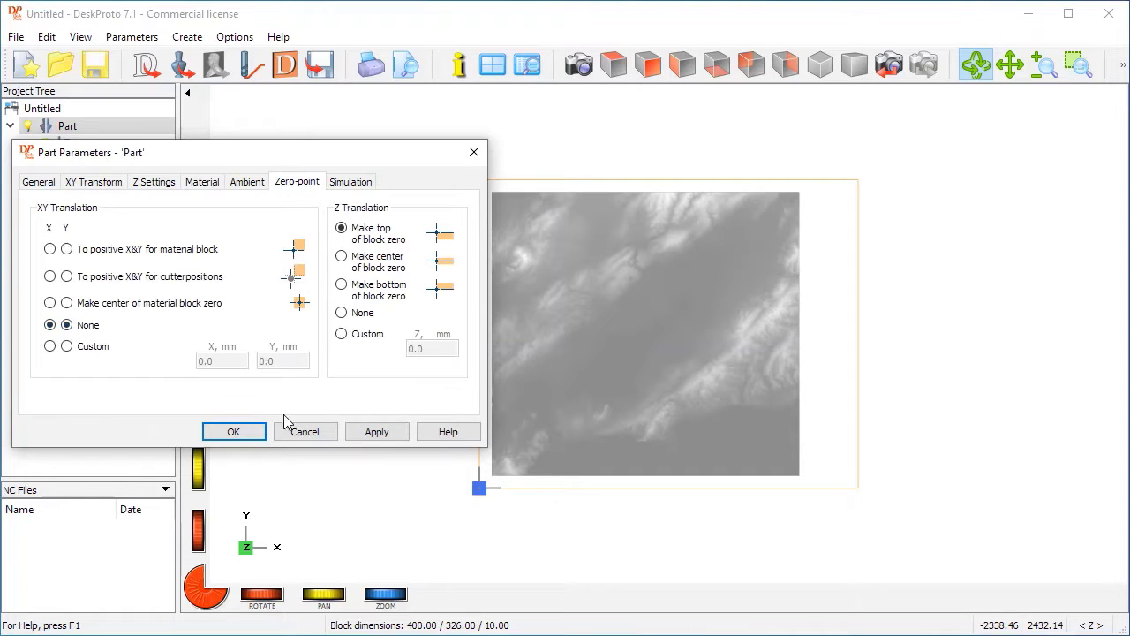
{"action": "left_click", "coordinate": [377, 432]}
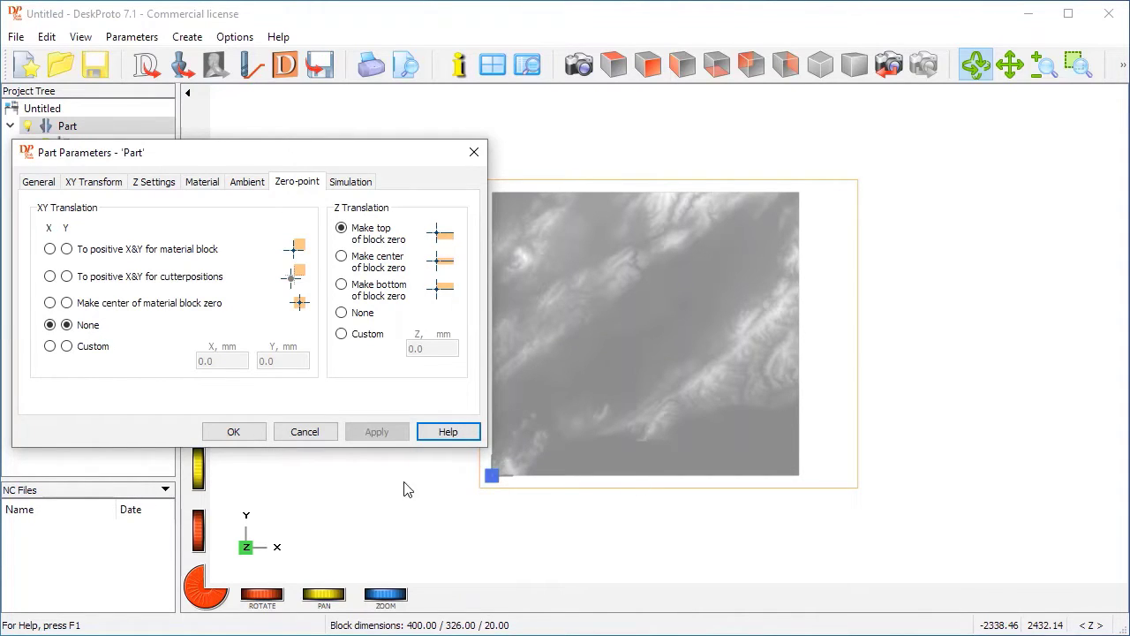
{"action": "left_click", "coordinate": [234, 432]}
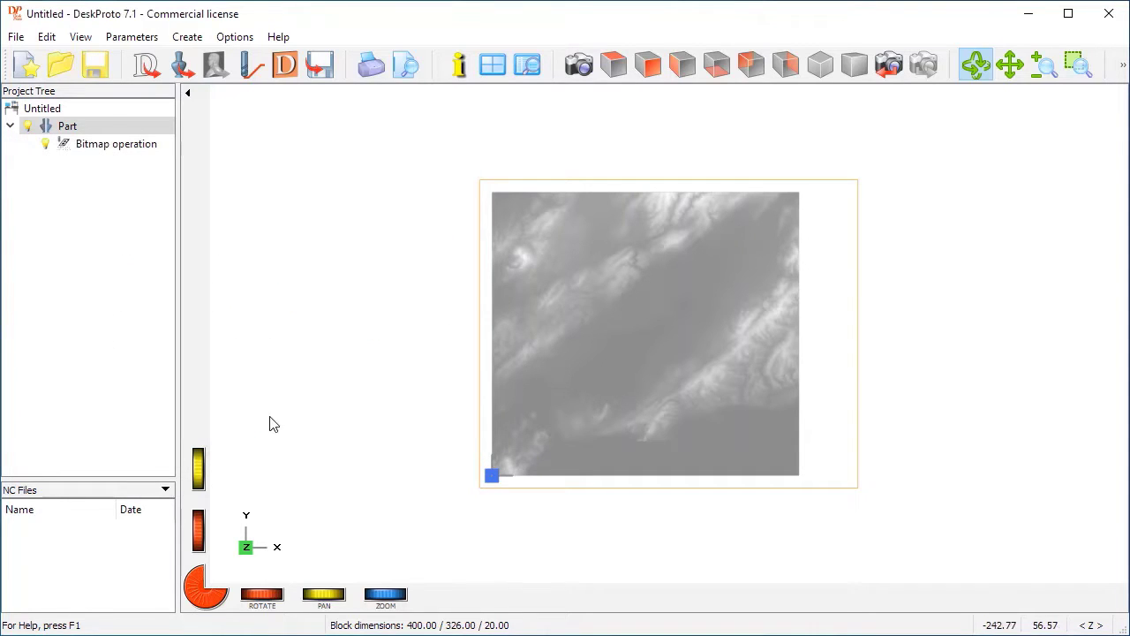
Step: Show the part in isometric view and rename the bitmap operation as Roughing in its parameters
{"action": "left_click", "coordinate": [820, 66]}
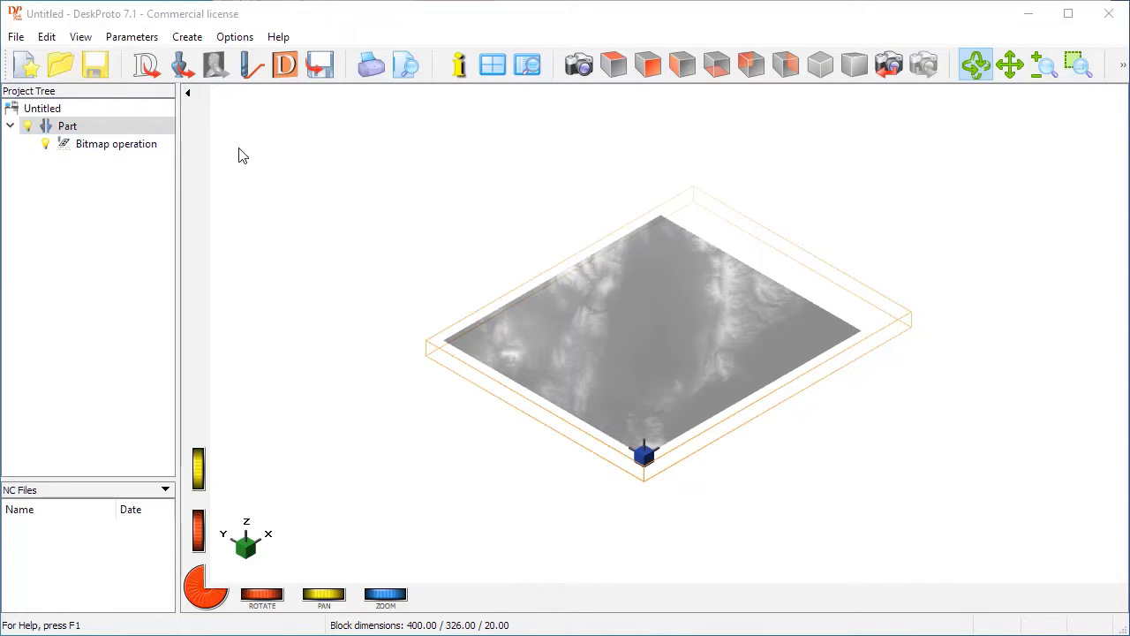
{"action": "double_click", "coordinate": [128, 150]}
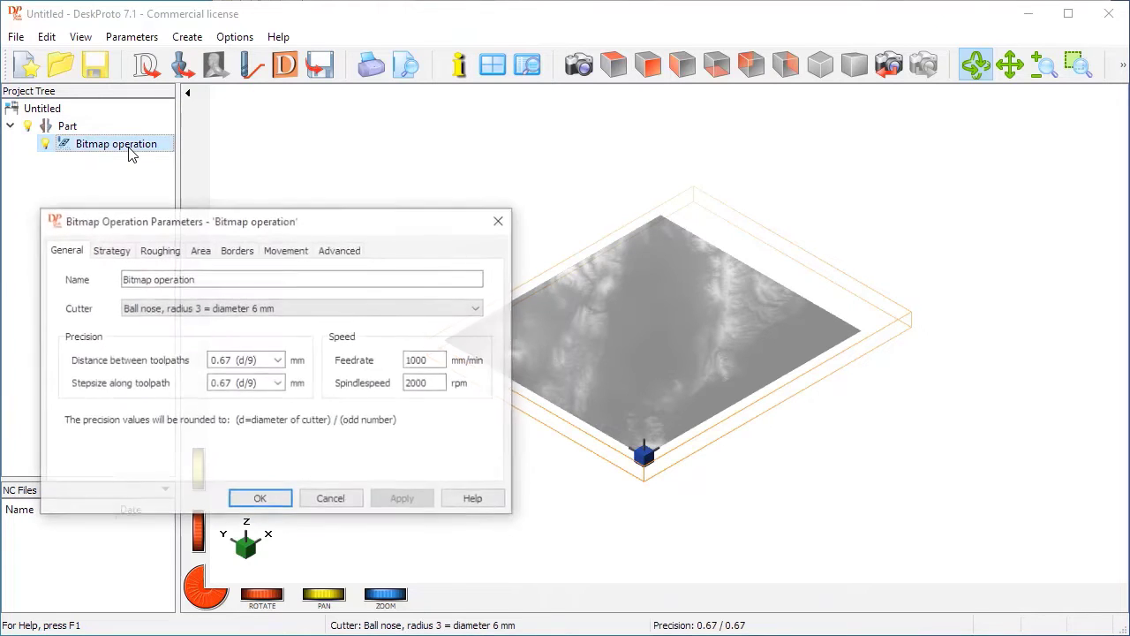
{"action": "left_click_drag", "start_coordinate": [212, 283], "coordinate": [113, 277]}
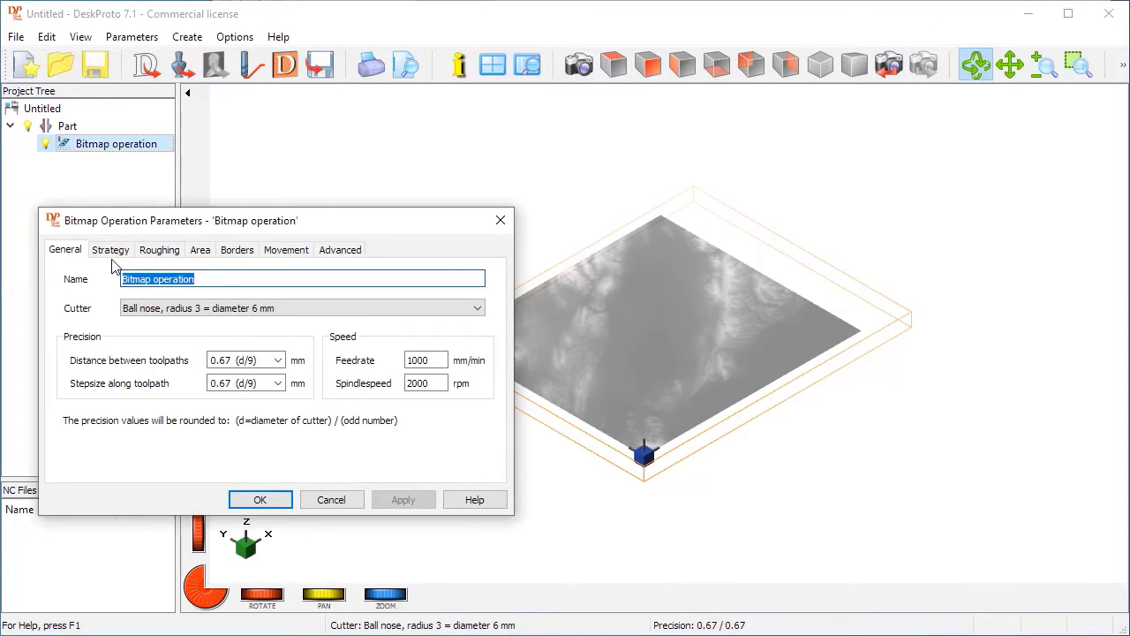
{"action": "type", "text": "Roughing"}
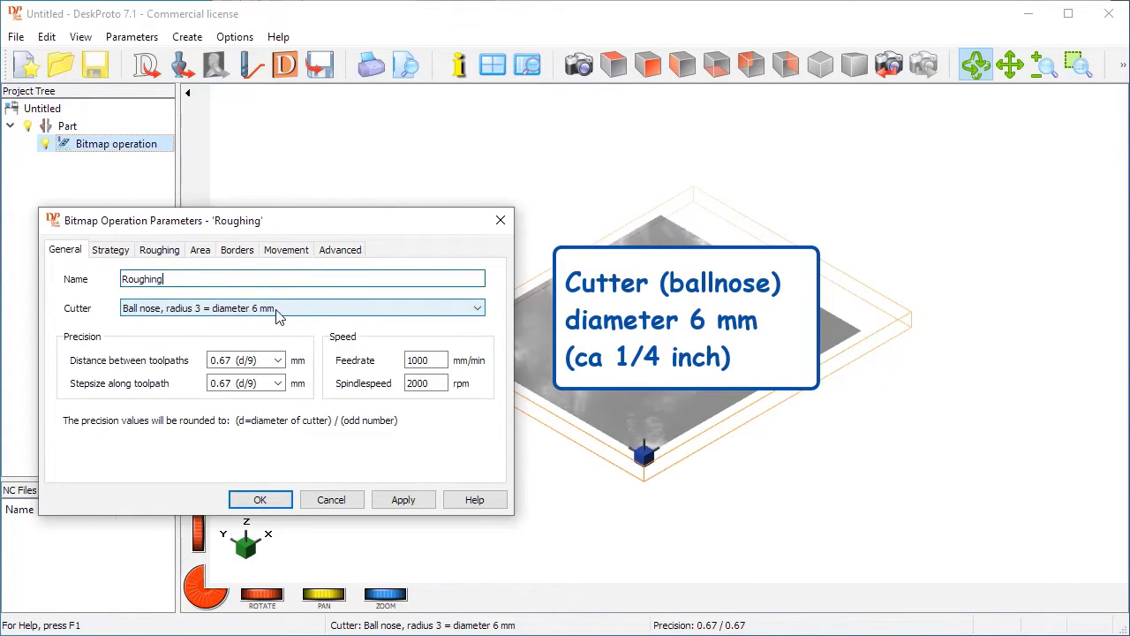
Step: Give the Roughing operation a skin thickness of 0.5 mm and a custom layer height of 5 mm
{"action": "left_click", "coordinate": [166, 251]}
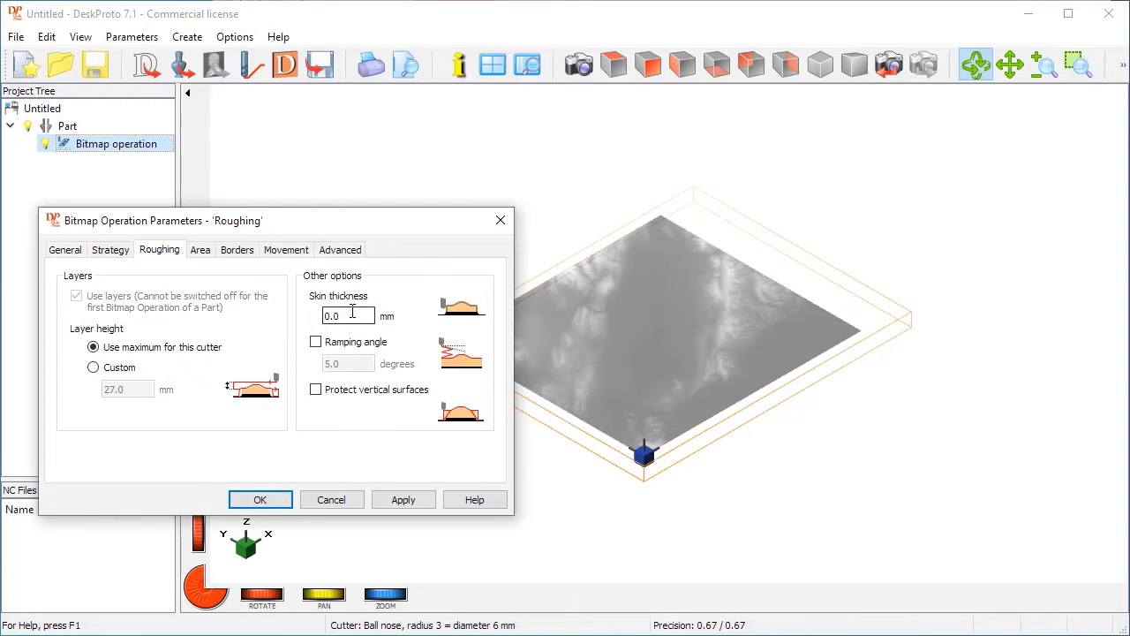
{"action": "left_click_drag", "start_coordinate": [353, 318], "coordinate": [313, 317]}
{"action": "type", "text": "0"}
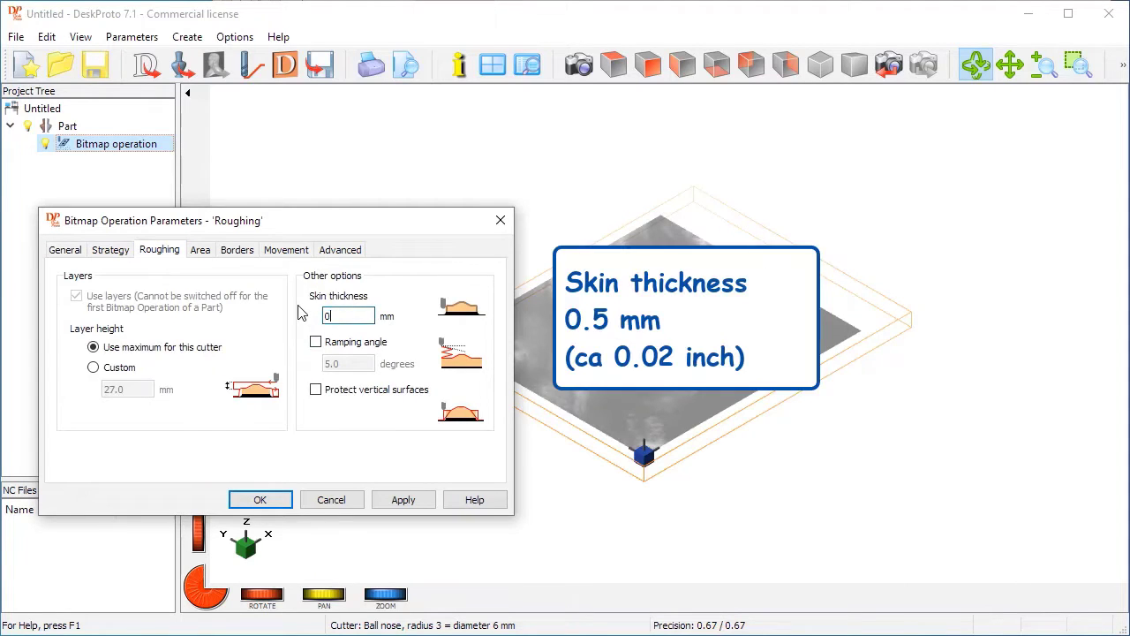
{"action": "left_click", "coordinate": [93, 367]}
{"action": "left_click_drag", "start_coordinate": [136, 390], "coordinate": [96, 392]}
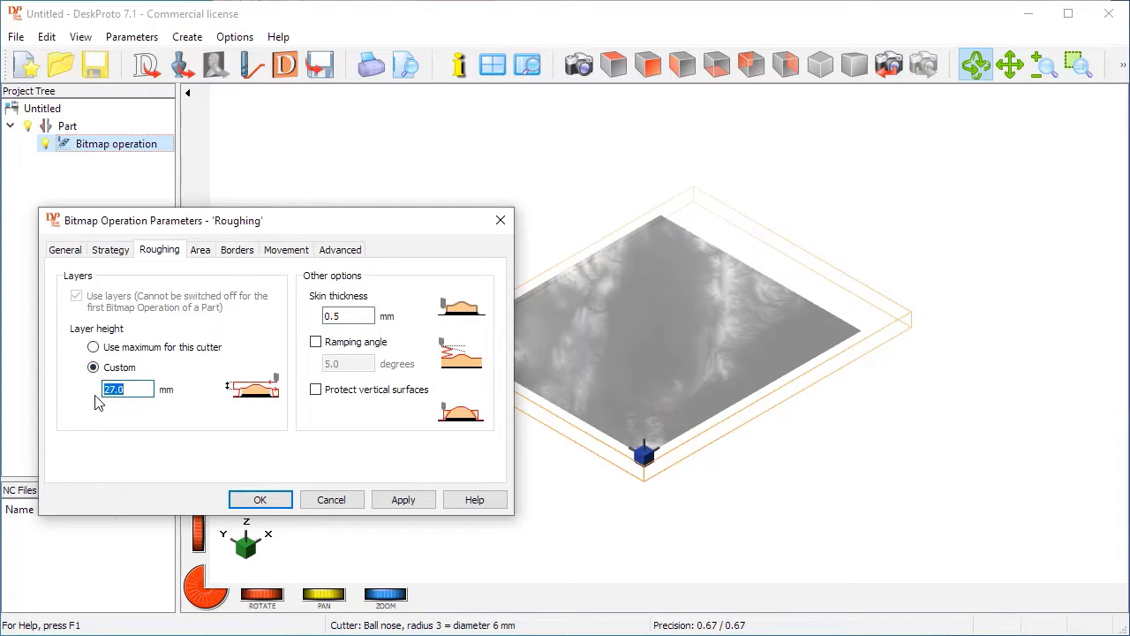
{"action": "type", "text": "5"}
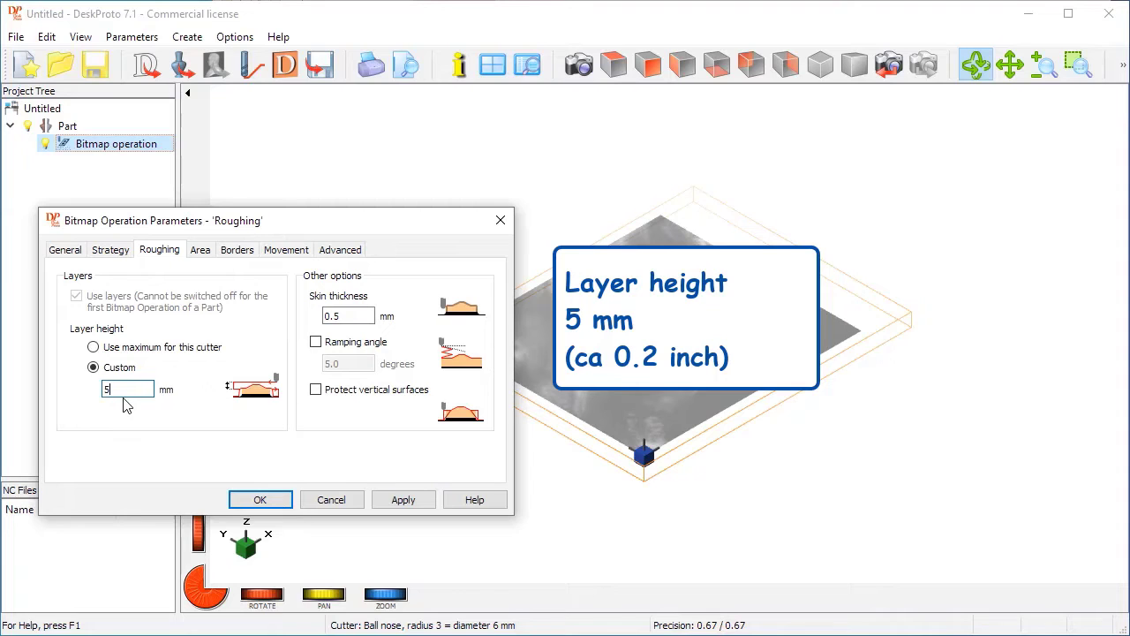
Step: Set both precision values of the Roughing operation to 1.40 (d/5), with a feedrate of 1500 mm/min and a spindle speed of 15000 rpm
{"action": "left_click", "coordinate": [66, 250]}
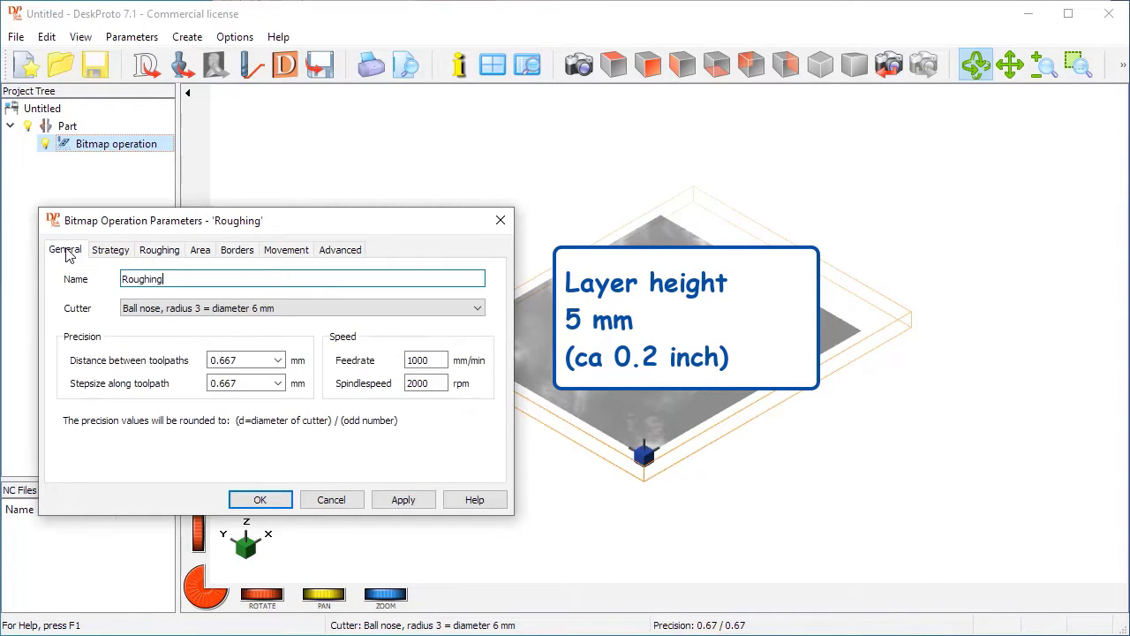
{"action": "left_click", "coordinate": [279, 361]}
{"action": "left_click", "coordinate": [270, 394]}
{"action": "left_click", "coordinate": [278, 383]}
{"action": "left_click", "coordinate": [254, 419]}
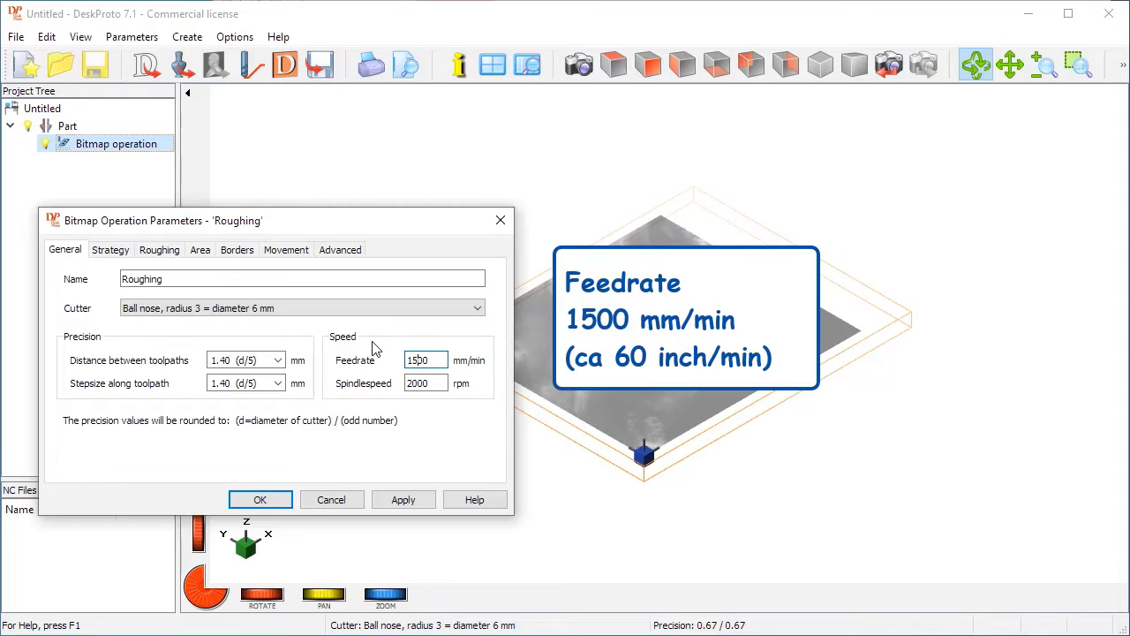
{"action": "left_click", "coordinate": [410, 385]}
{"action": "key", "text": "Delete"}
{"action": "type", "text": "15"}
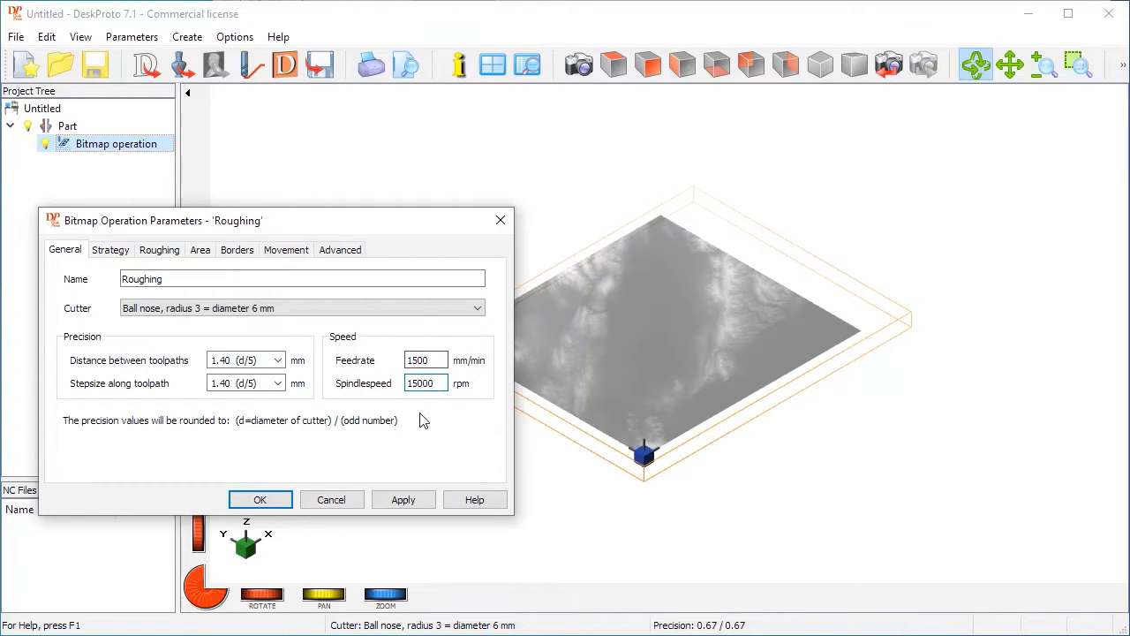
Step: Limit the Roughing operation to the bitmap area with the cutter staying within it, and accept the operation parameters
{"action": "left_click", "coordinate": [110, 251]}
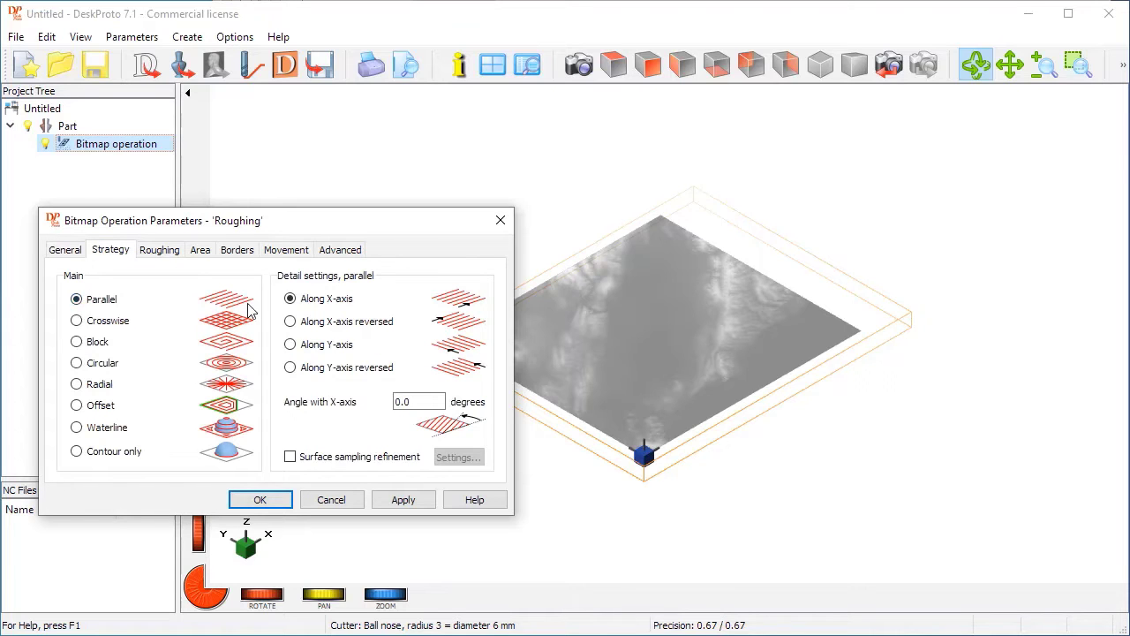
{"action": "left_click", "coordinate": [157, 251]}
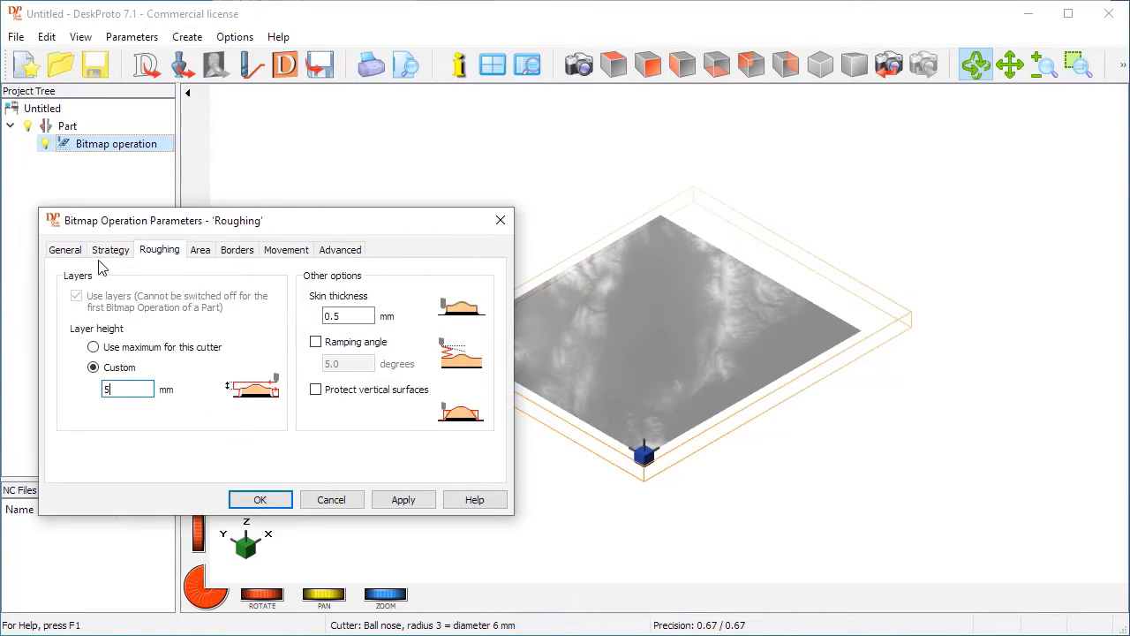
{"action": "left_click", "coordinate": [201, 254]}
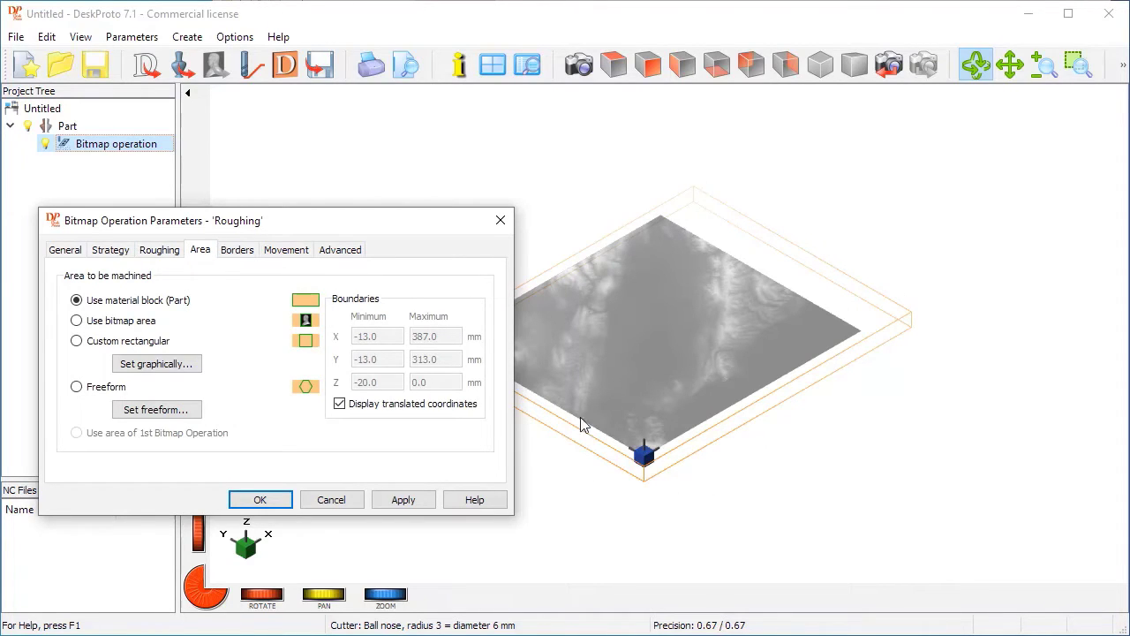
{"action": "left_click", "coordinate": [76, 320]}
{"action": "left_click", "coordinate": [236, 251]}
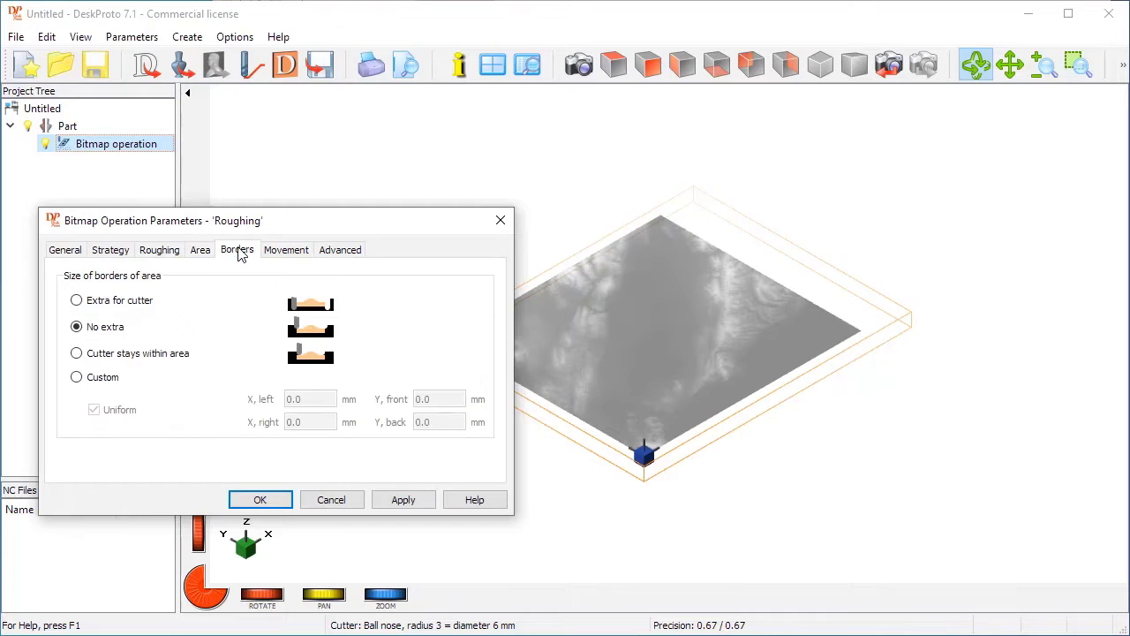
{"action": "left_click", "coordinate": [77, 353]}
{"action": "left_click", "coordinate": [260, 500]}
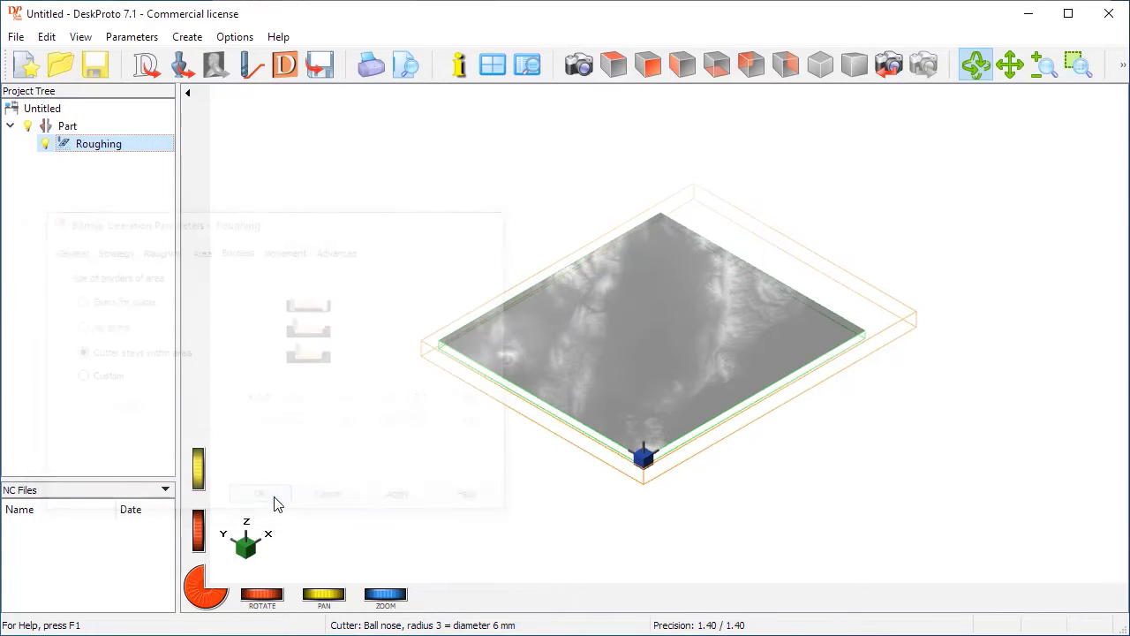
Step: Calculate the roughing toolpaths and view them up close from an angle
{"action": "left_click", "coordinate": [252, 69]}
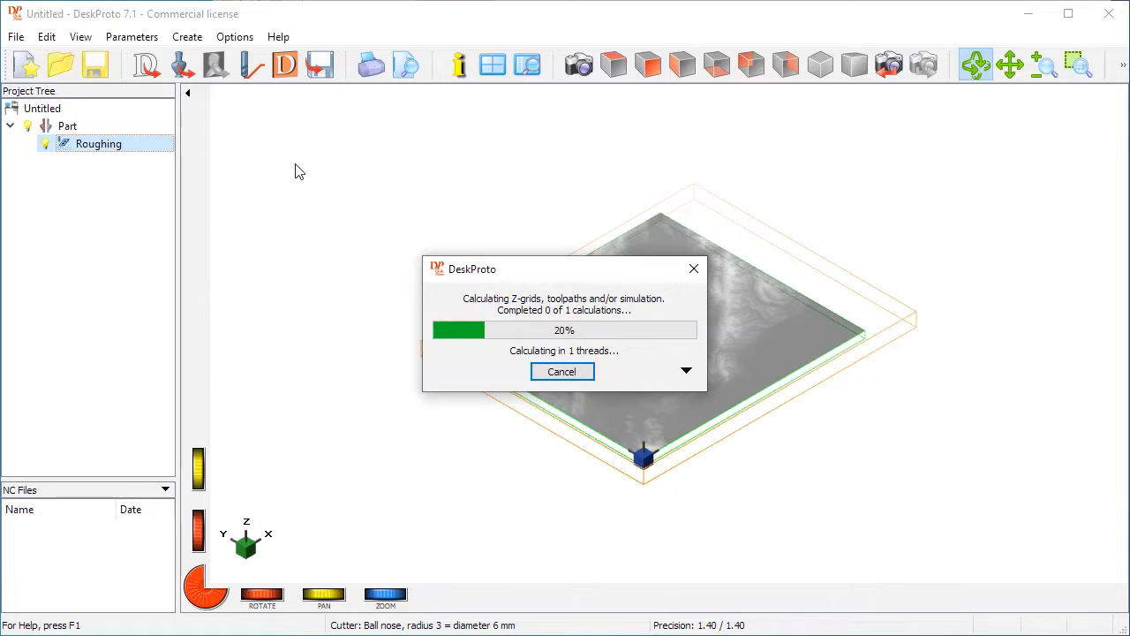
{"action": "left_click_drag", "start_coordinate": [662, 518], "coordinate": [388, 450]}
{"action": "scroll", "coordinate": [727, 398], "scroll_direction": "up", "scroll_amount": 3}
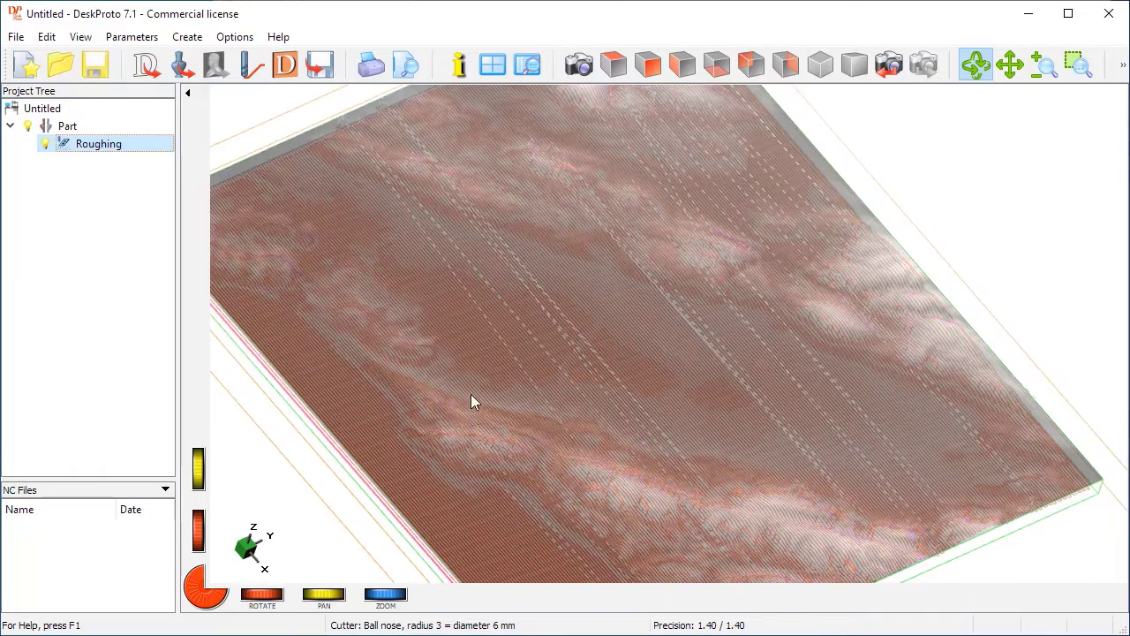
Step: Hide the bitmap among the visible items so the toolpaths stand alone
{"action": "double_click", "coordinate": [507, 375]}
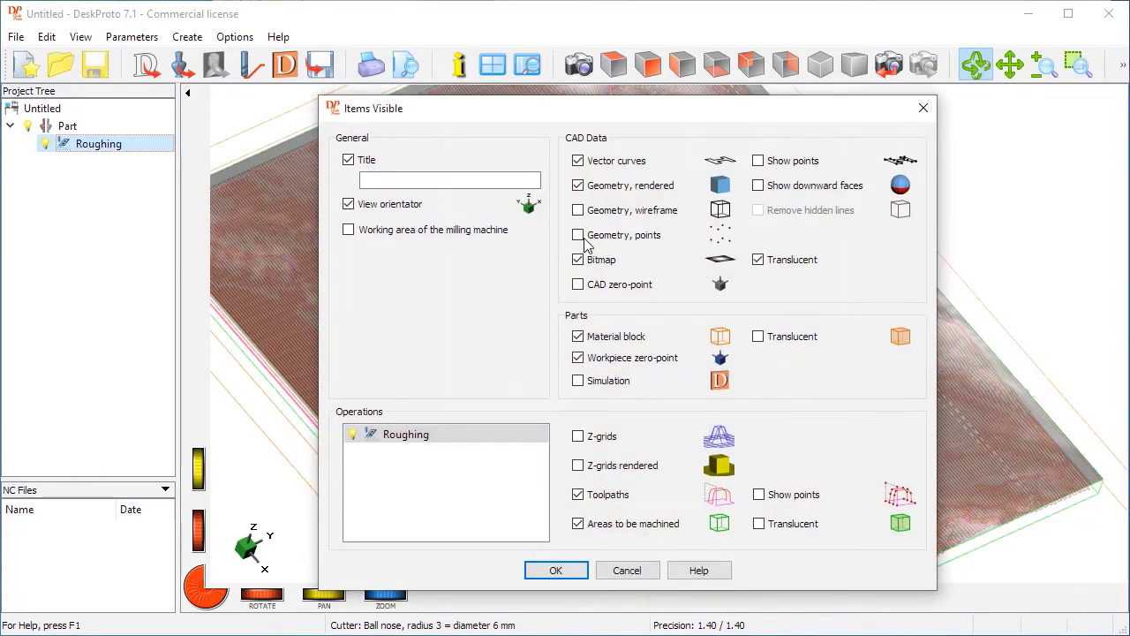
{"action": "left_click", "coordinate": [591, 265]}
{"action": "left_click", "coordinate": [555, 570]}
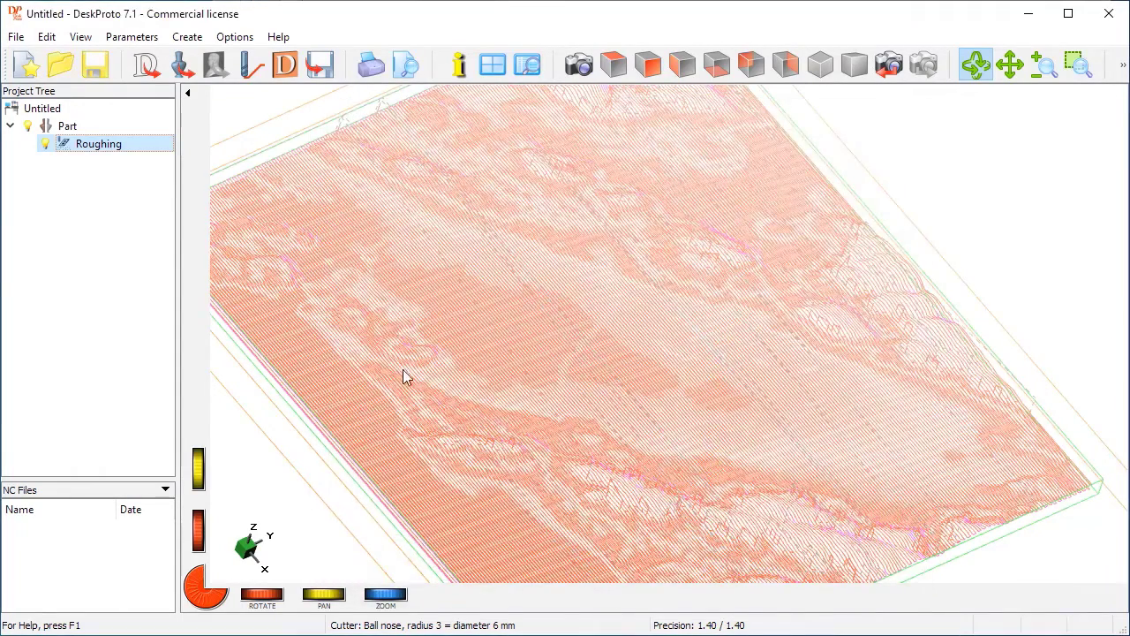
Step: Examine the spacing and shape of the roughing toolpaths up close from different angles
{"action": "scroll", "coordinate": [291, 278], "scroll_direction": "up", "scroll_amount": 3}
{"action": "scroll", "coordinate": [304, 277], "scroll_direction": "up", "scroll_amount": 2}
{"action": "scroll", "coordinate": [598, 351], "scroll_direction": "down", "scroll_amount": 3}
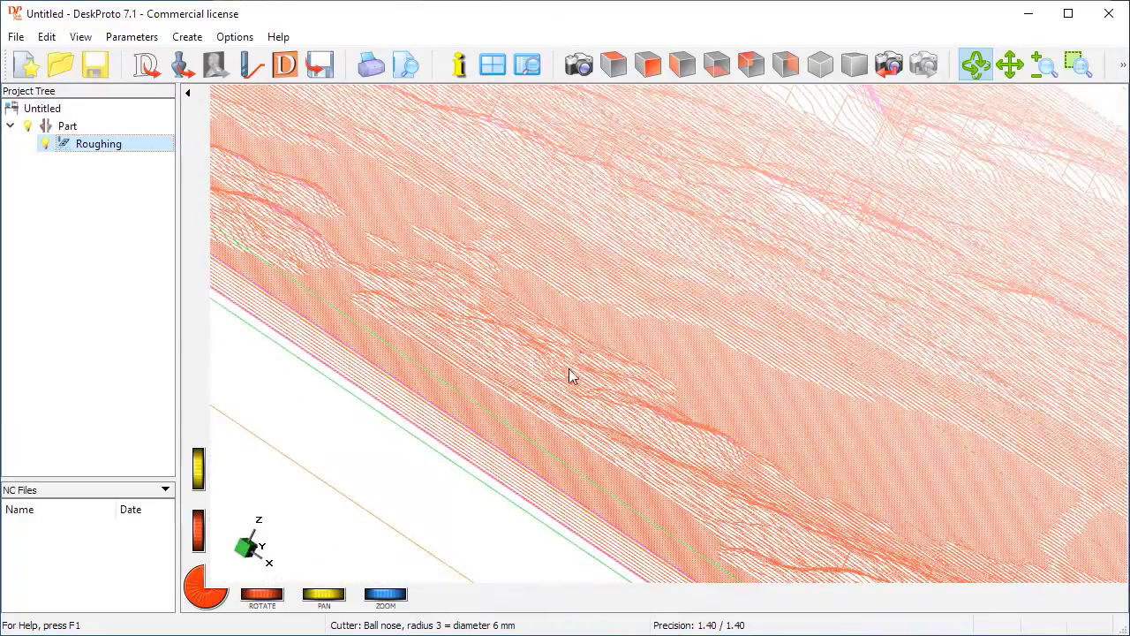
{"action": "left_click_drag", "start_coordinate": [571, 379], "coordinate": [497, 497]}
{"action": "left_click_drag", "start_coordinate": [666, 439], "coordinate": [705, 366]}
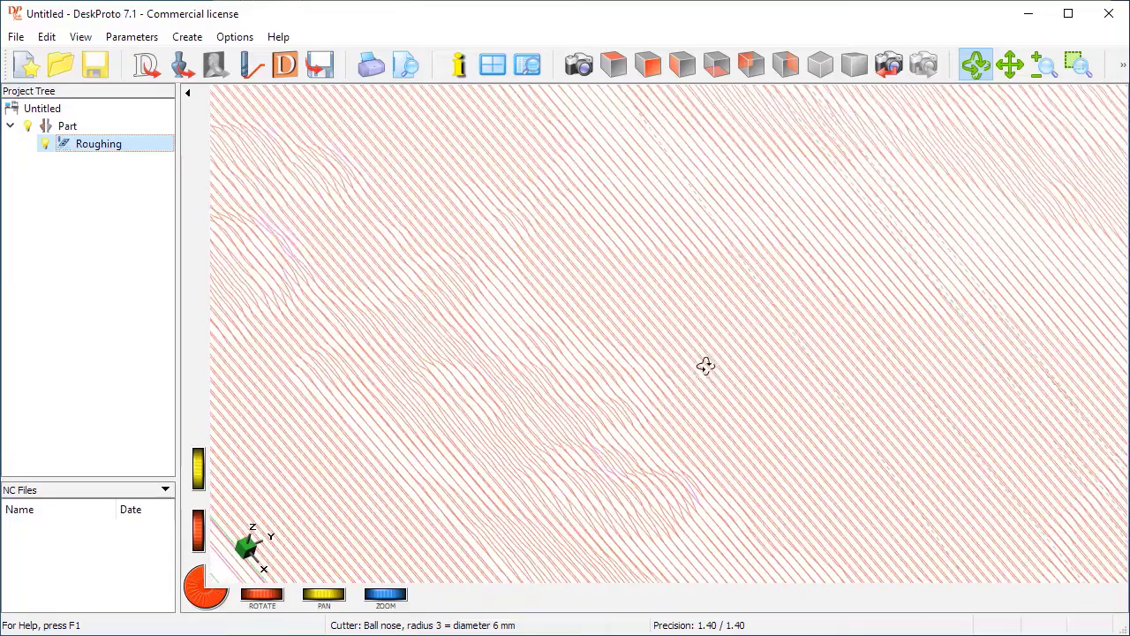
{"action": "scroll", "coordinate": [681, 322], "scroll_direction": "down", "scroll_amount": 3}
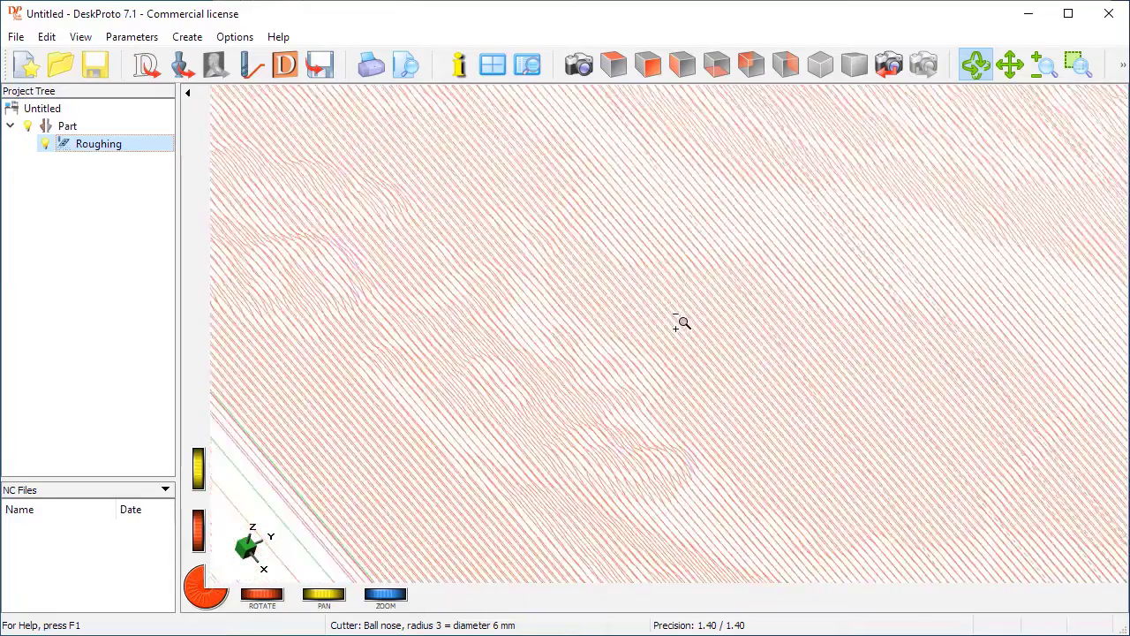
{"action": "scroll", "coordinate": [548, 307], "scroll_direction": "up", "scroll_amount": 3}
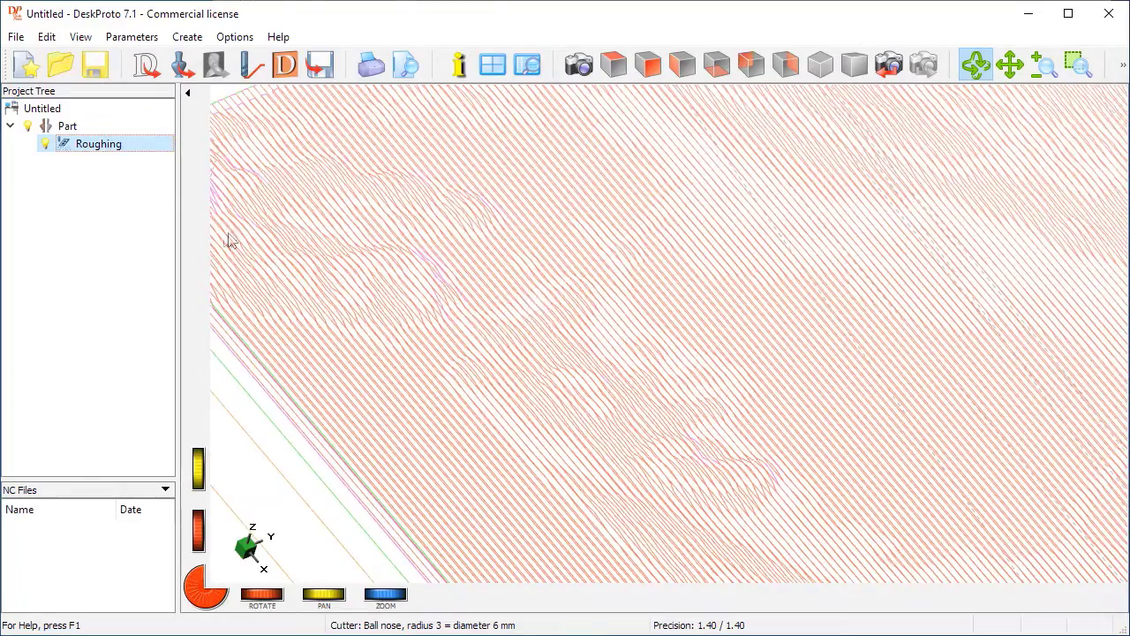
Step: Duplicate the Roughing operation and name the copy Semi Finish
{"action": "left_click", "coordinate": [104, 152]}
{"action": "right_click", "coordinate": [97, 151]}
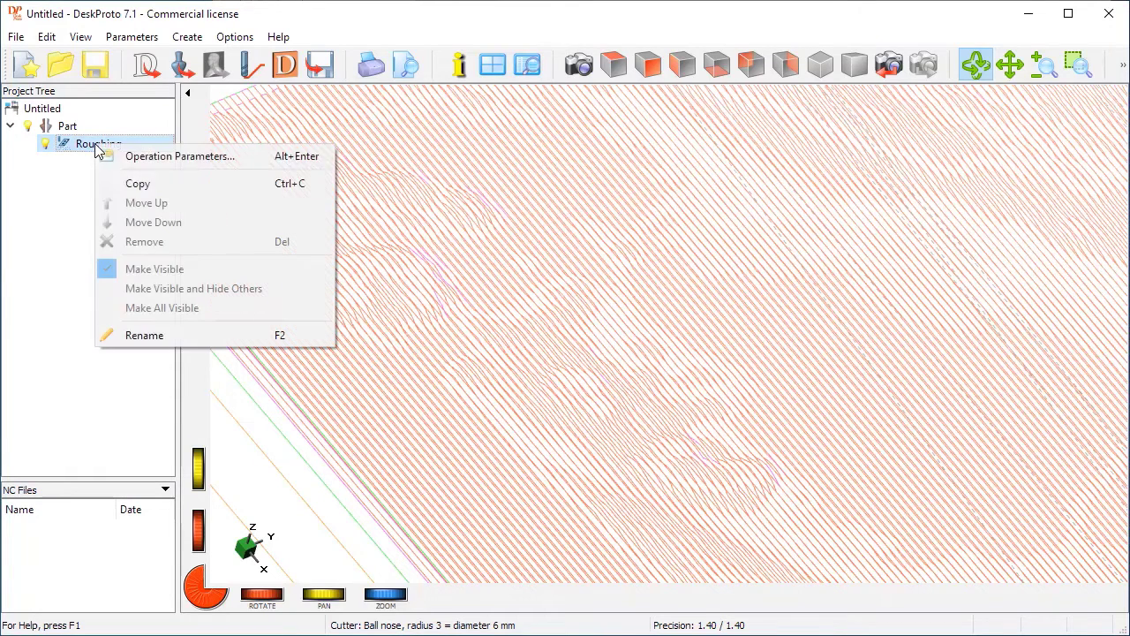
{"action": "left_click", "coordinate": [132, 183]}
{"action": "key", "text": "Return"}
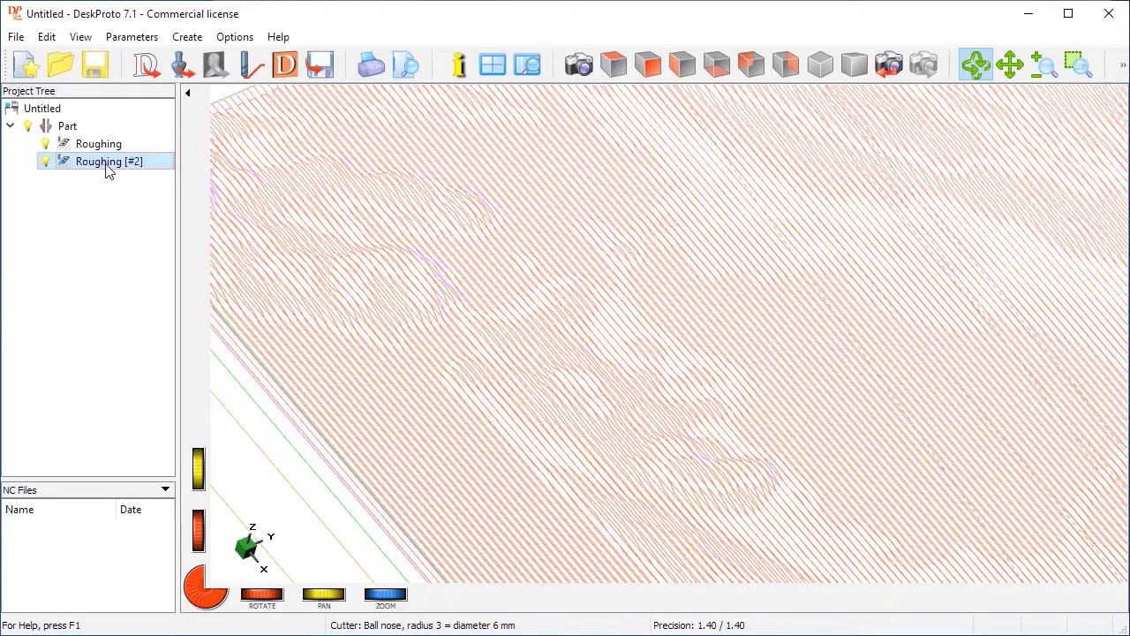
{"action": "double_click", "coordinate": [105, 164]}
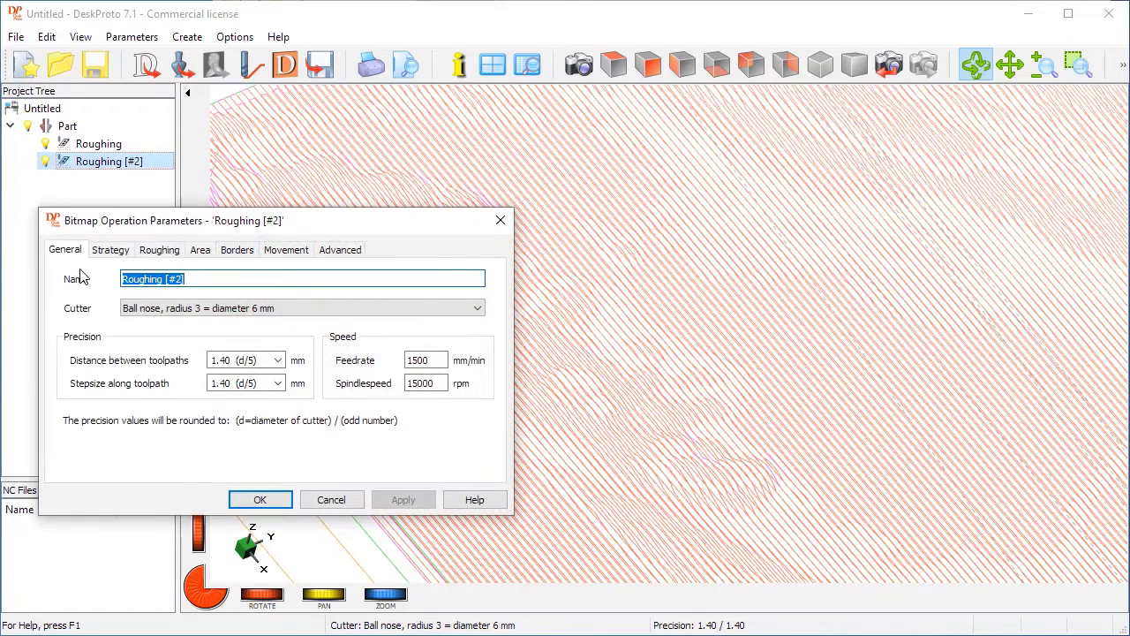
{"action": "type", "text": "Semi Finish"}
Step: Give the Semi Finish operation the 3 mm diameter ball nose cutter, a skin thickness of 0 mm and no layers
{"action": "left_click", "coordinate": [257, 309]}
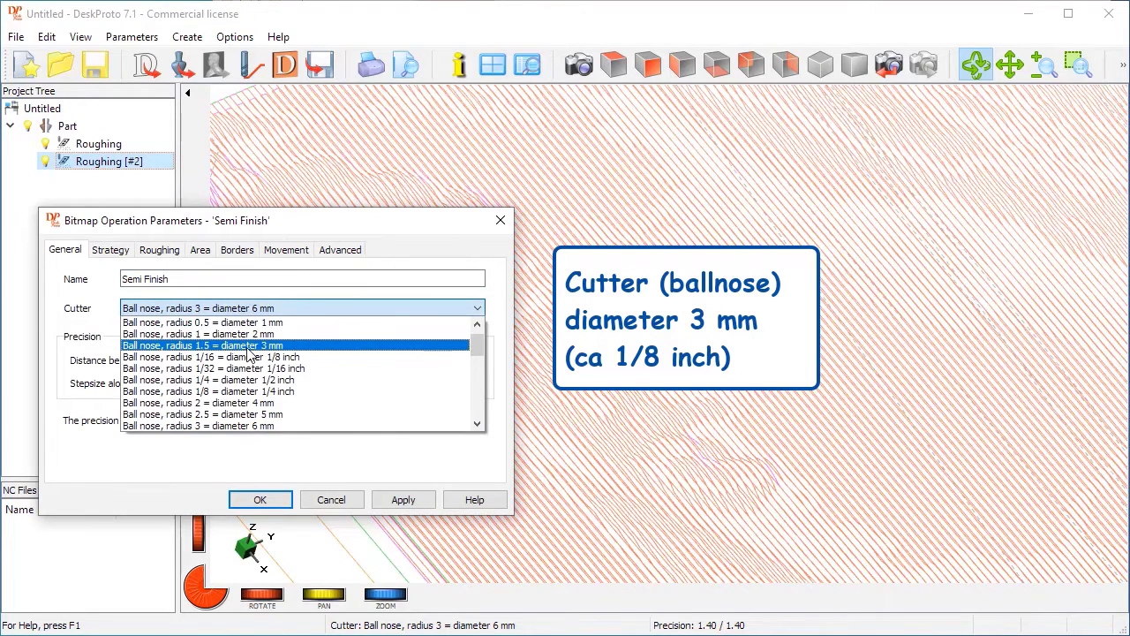
{"action": "left_click", "coordinate": [250, 346]}
{"action": "left_click", "coordinate": [159, 250]}
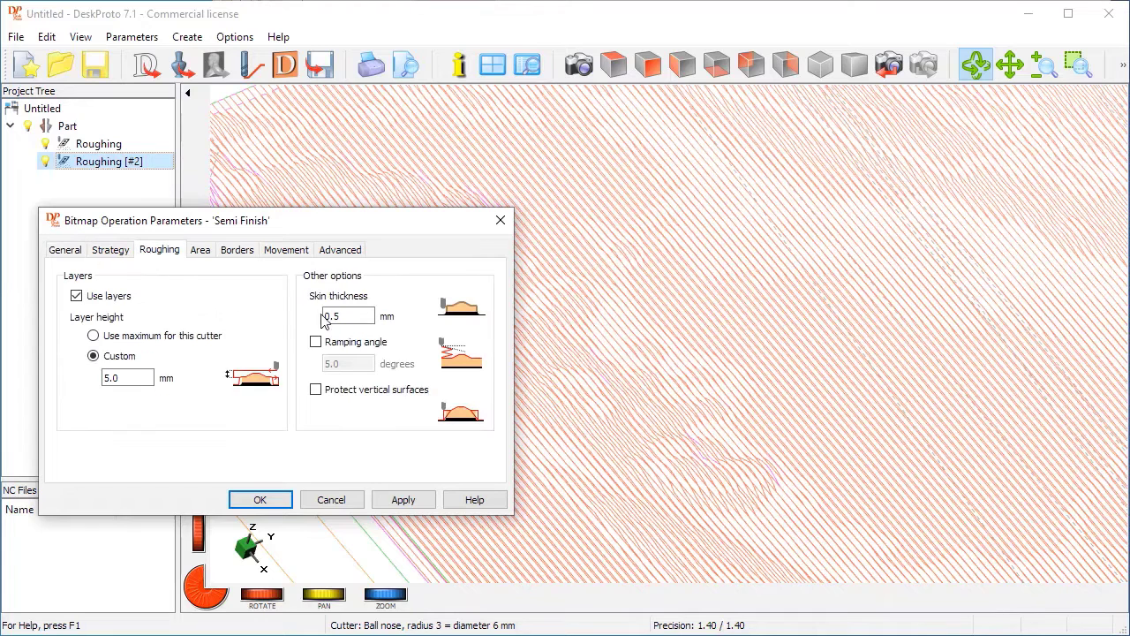
{"action": "type", "text": "0"}
{"action": "left_click", "coordinate": [76, 297]}
Step: Set the Semi Finish toolpath distance to 0.60 (d/5) and stepsize to 0.33 (d/9), check the strategy and roughing settings, and accept the parameters
{"action": "left_click", "coordinate": [60, 251]}
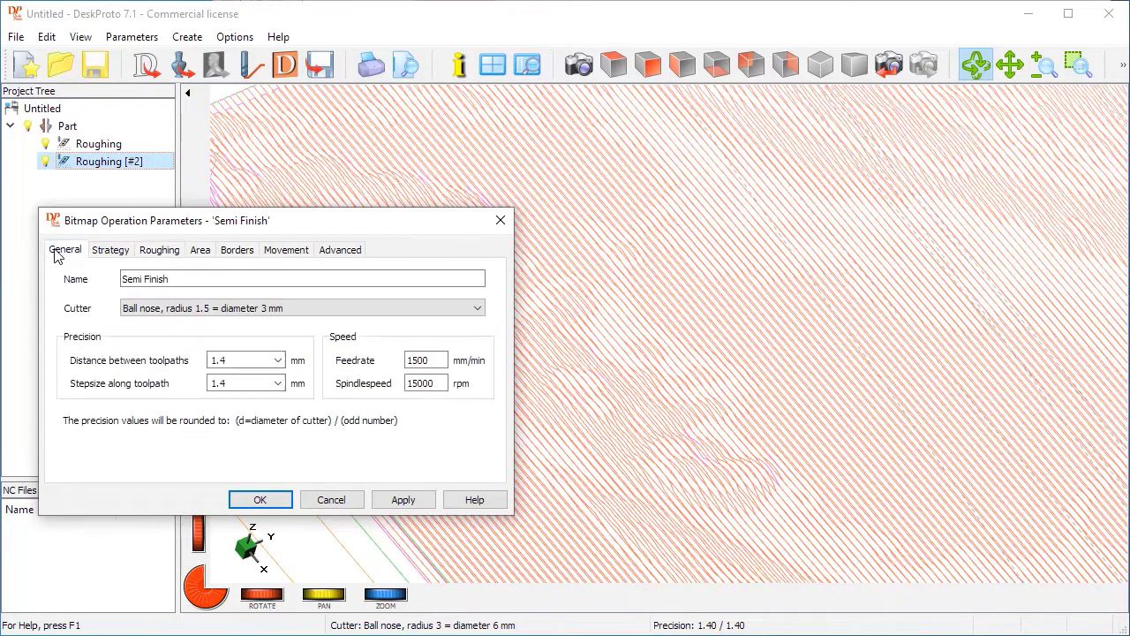
{"action": "left_click", "coordinate": [277, 361]}
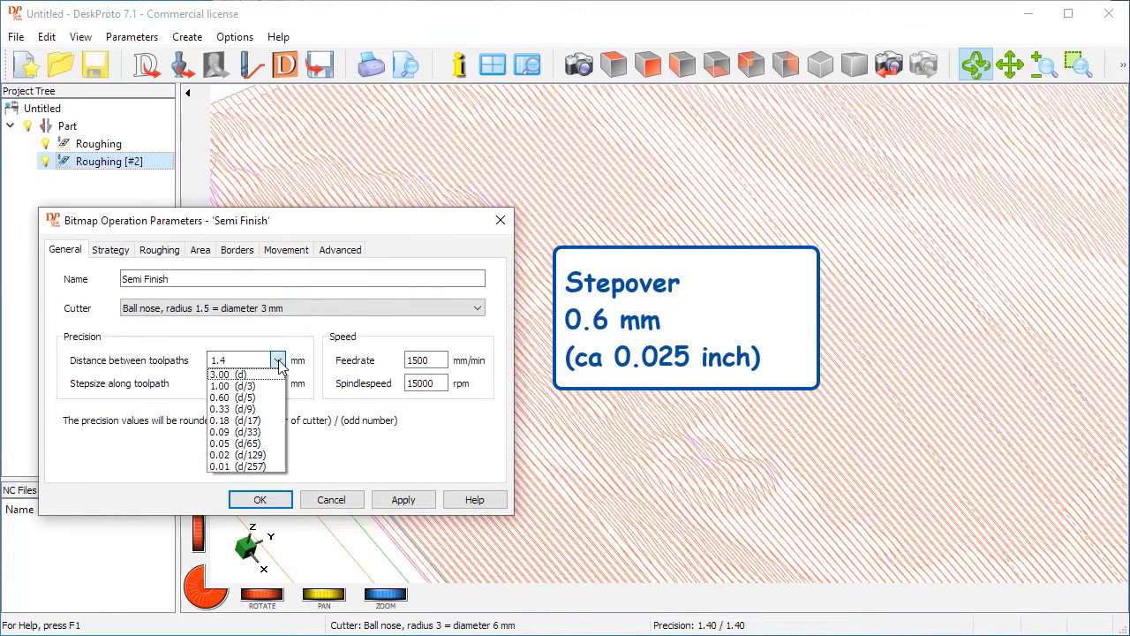
{"action": "left_click", "coordinate": [250, 398]}
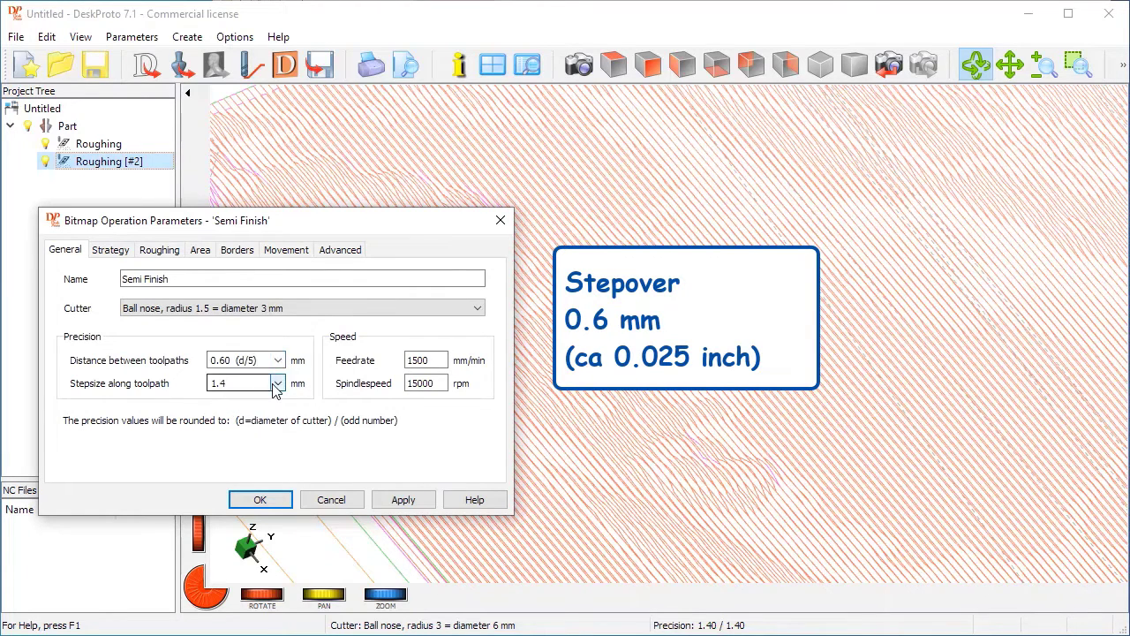
{"action": "left_click", "coordinate": [278, 383]}
{"action": "left_click", "coordinate": [247, 432]}
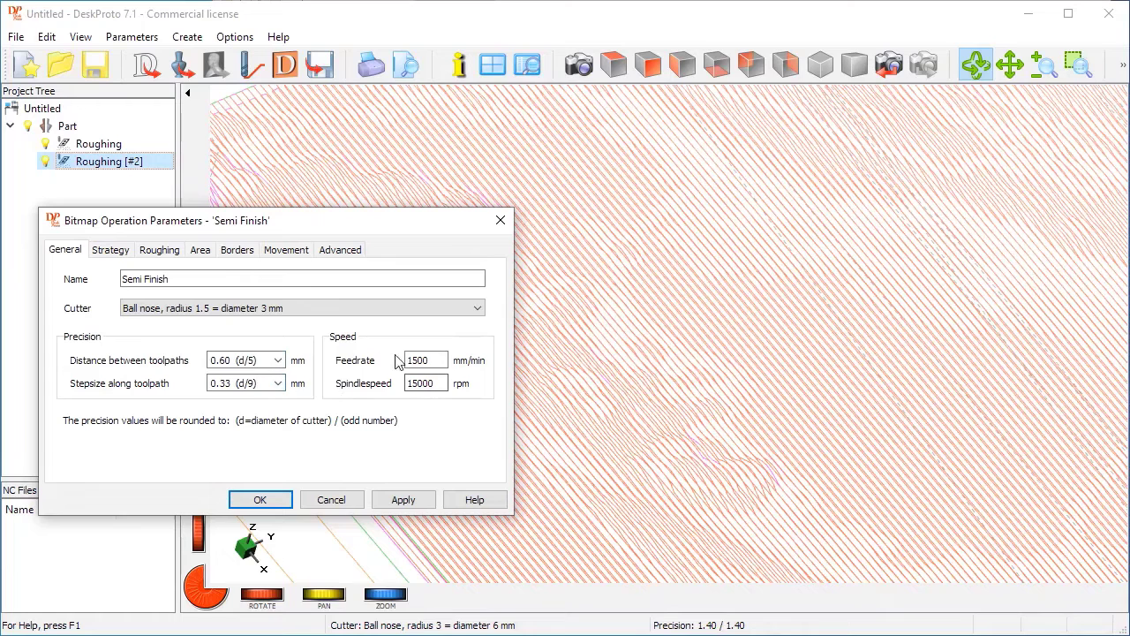
{"action": "left_click", "coordinate": [111, 253]}
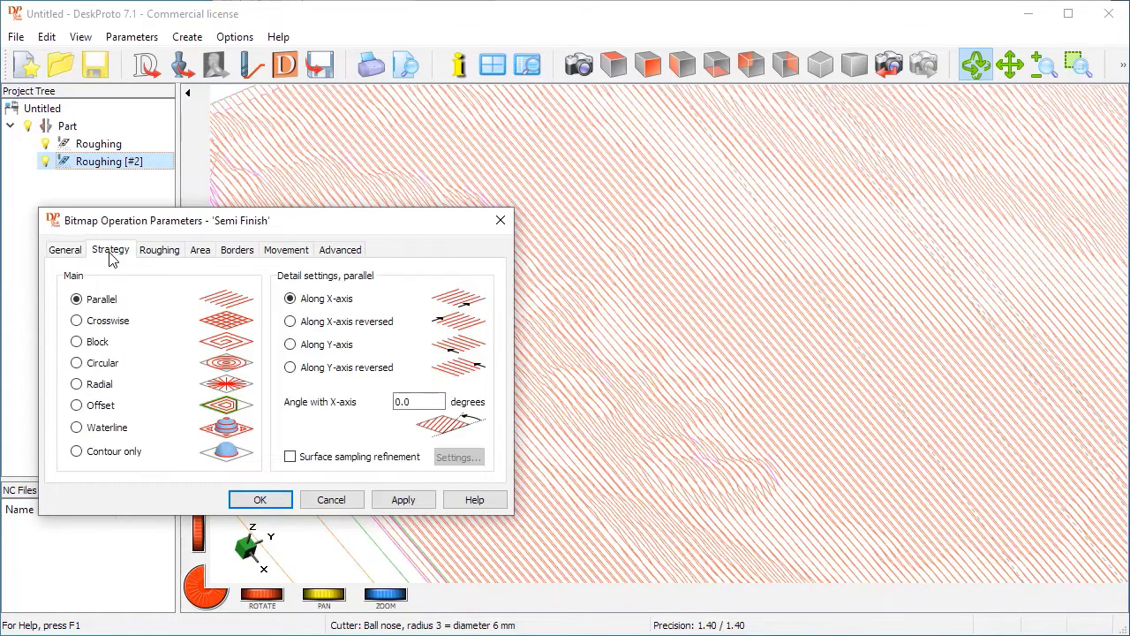
{"action": "left_click", "coordinate": [161, 254]}
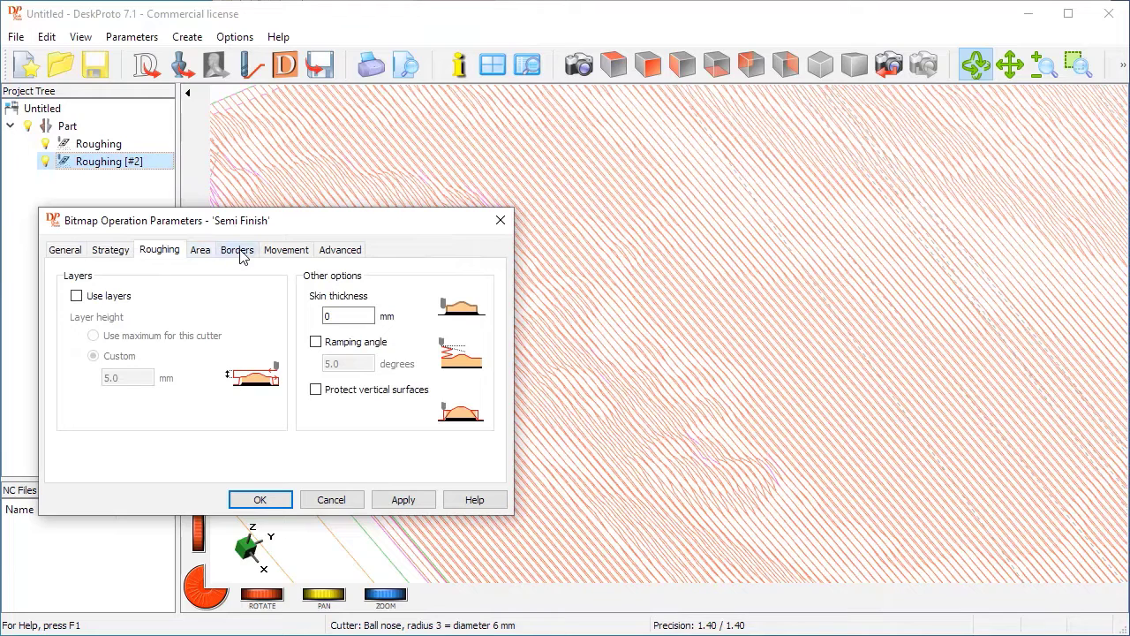
{"action": "left_click", "coordinate": [260, 499]}
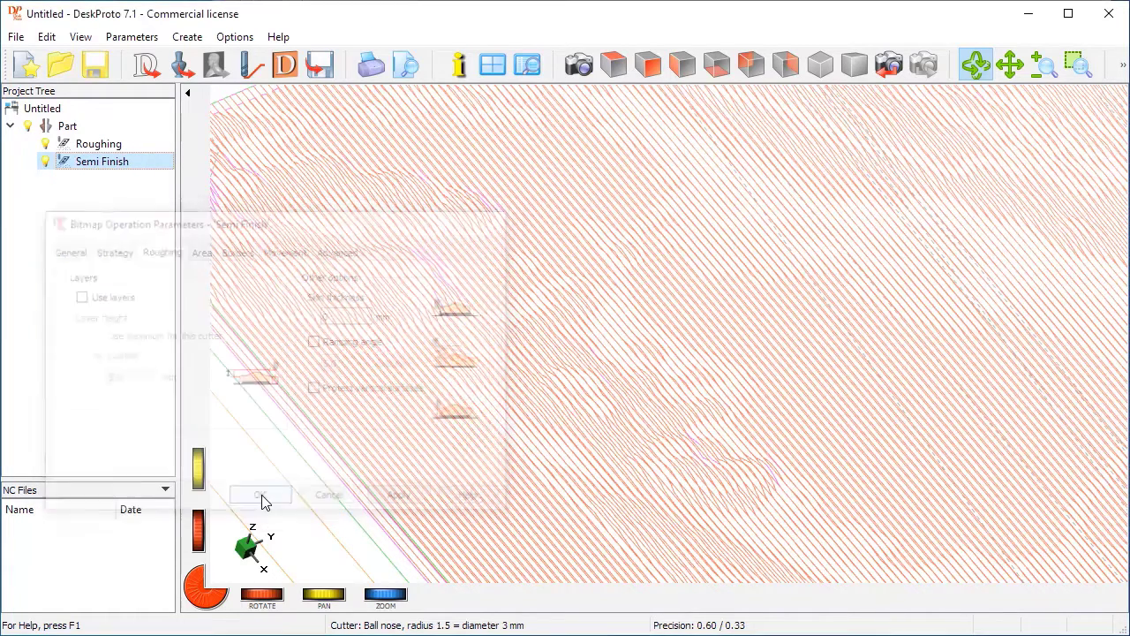
Step: Calculate the Semi Finish toolpaths and hide the Roughing operation to inspect them alone up close
{"action": "left_click", "coordinate": [257, 56]}
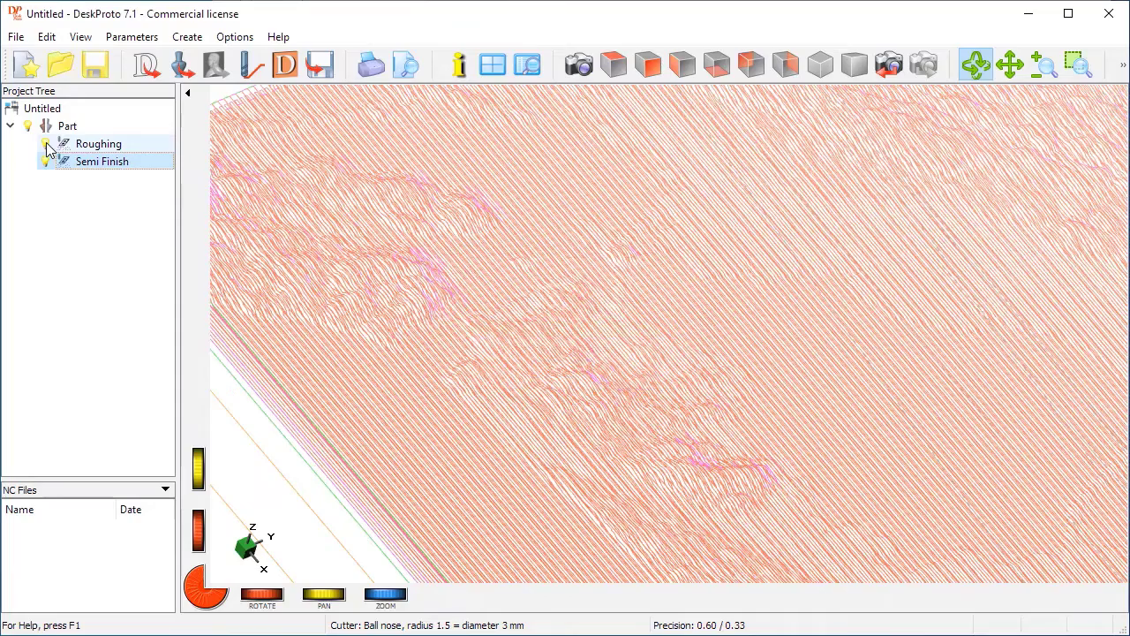
{"action": "left_click", "coordinate": [46, 144]}
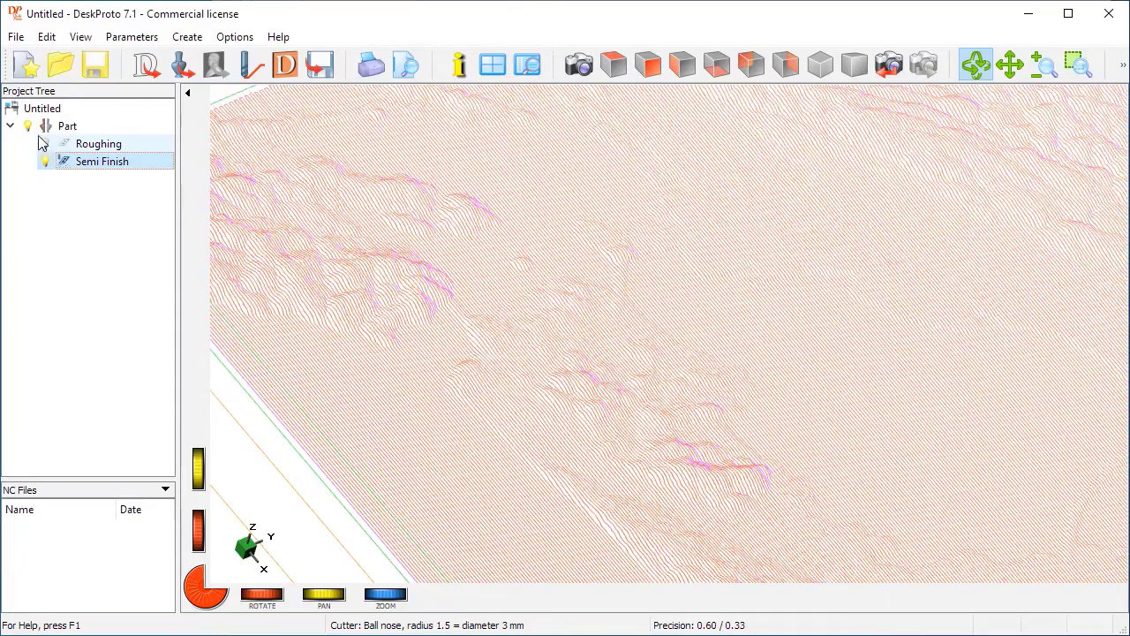
{"action": "left_click_drag", "start_coordinate": [741, 424], "coordinate": [750, 392]}
{"action": "scroll", "coordinate": [628, 156], "scroll_direction": "up", "scroll_amount": 5}
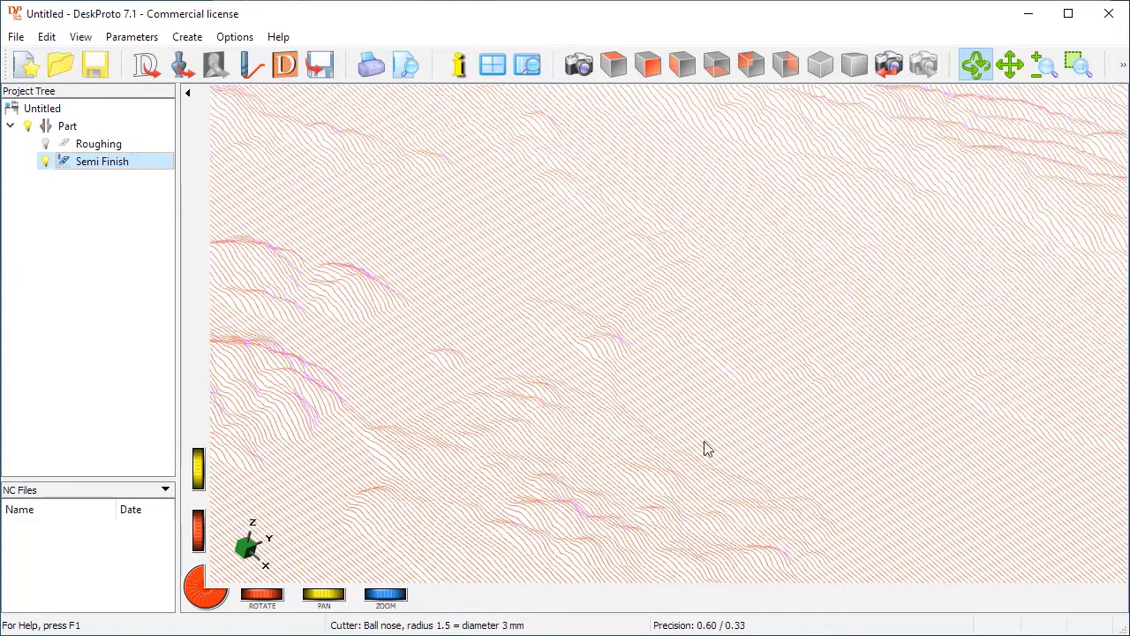
Step: Duplicate the Semi Finish operation and name the copy Finishing
{"action": "right_click", "coordinate": [102, 168]}
{"action": "left_click", "coordinate": [135, 203]}
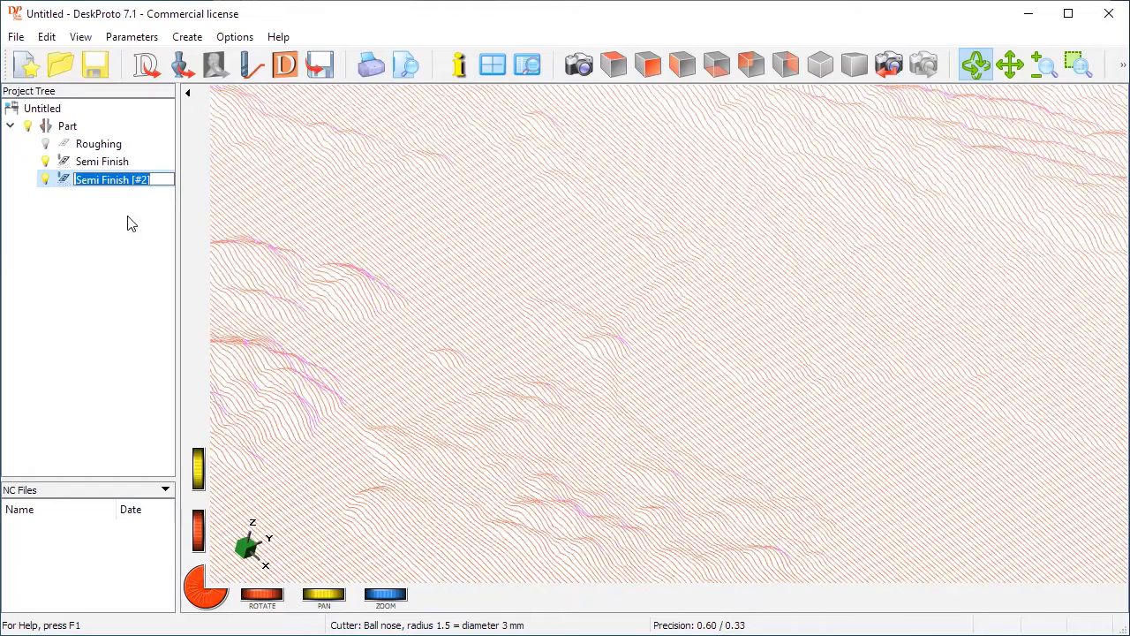
{"action": "key", "text": "Return"}
{"action": "double_click", "coordinate": [127, 182]}
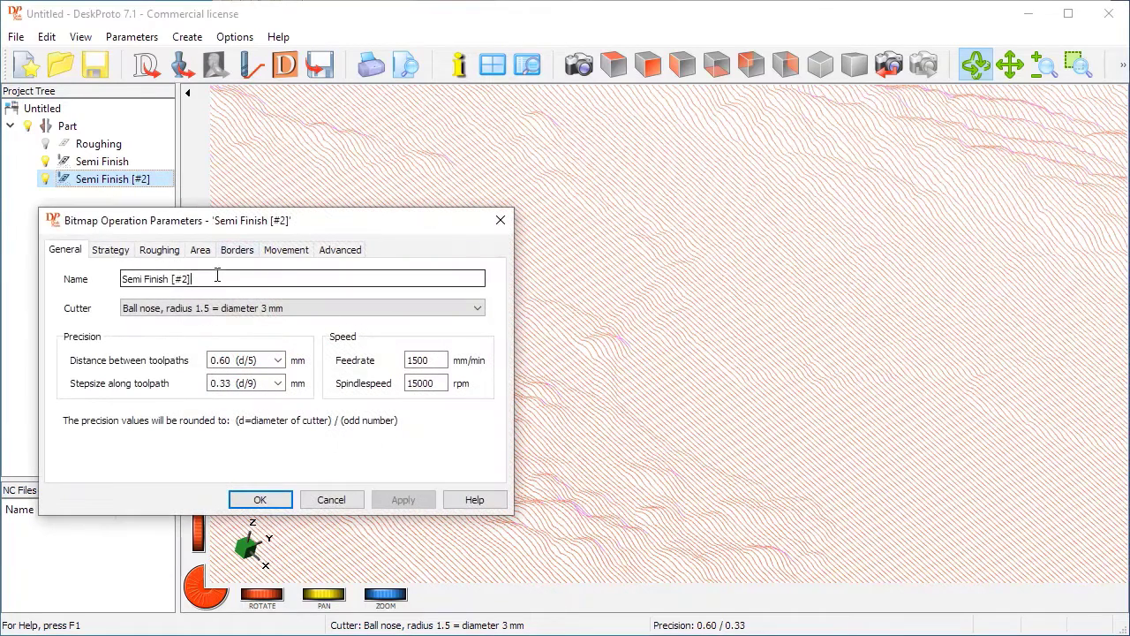
{"action": "left_click_drag", "start_coordinate": [217, 277], "coordinate": [113, 256]}
{"action": "type", "text": "Finishing"}
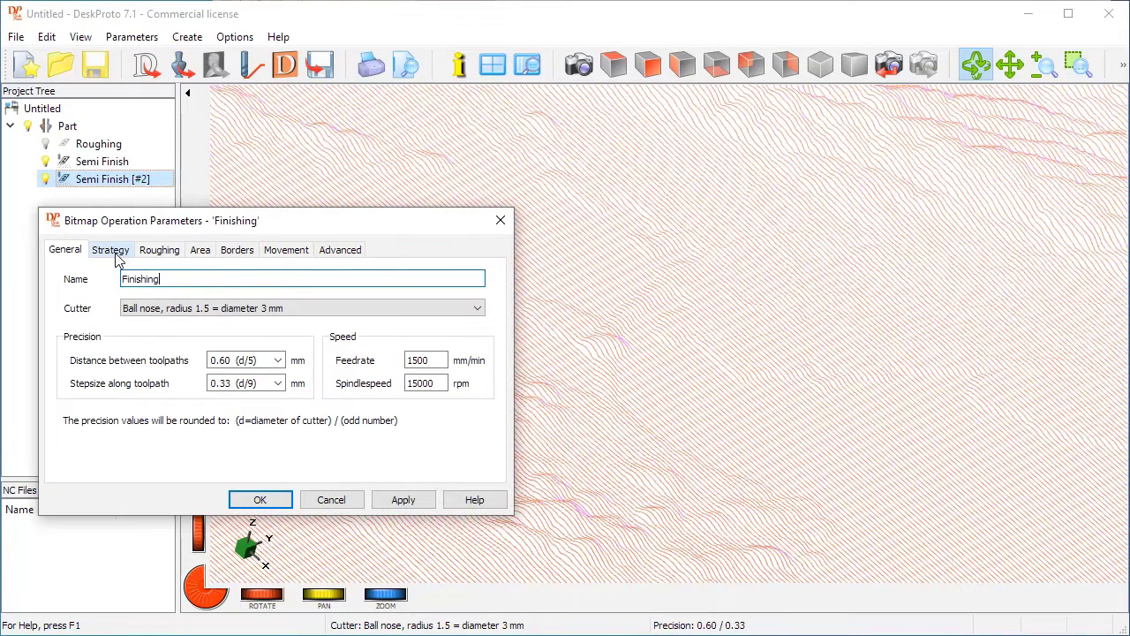
Step: Give the Finishing operation the 1 mm diameter ball nose cutter, both precision values of 0.11 (d/9), and a higher spindle speed
{"action": "left_click", "coordinate": [254, 309]}
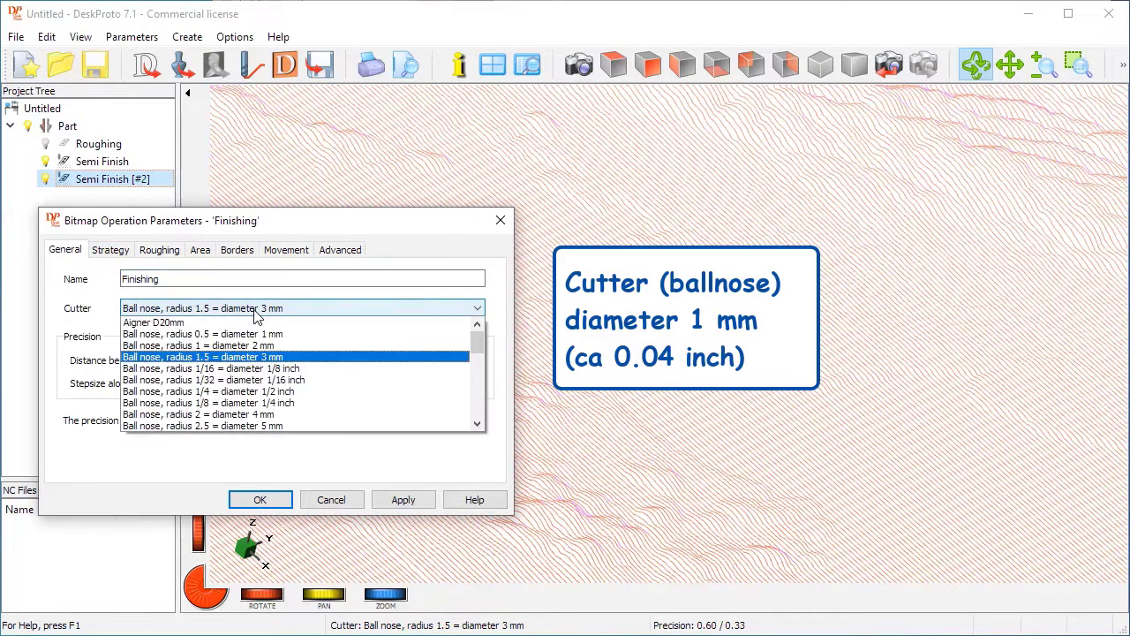
{"action": "left_click", "coordinate": [256, 334]}
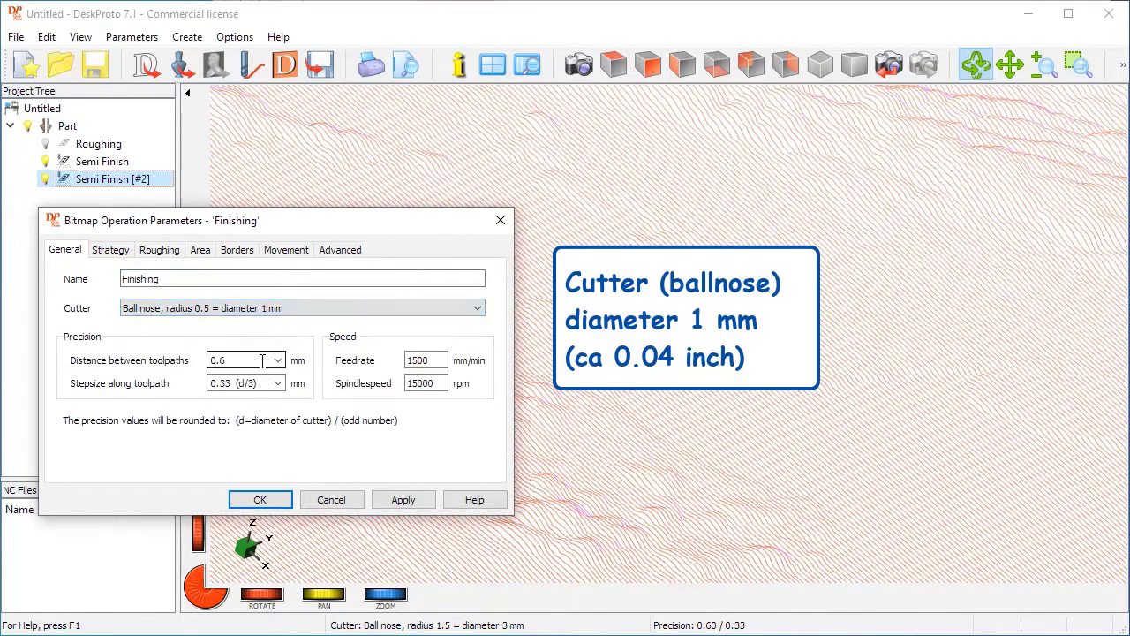
{"action": "left_click", "coordinate": [277, 360]}
{"action": "left_click", "coordinate": [270, 400]}
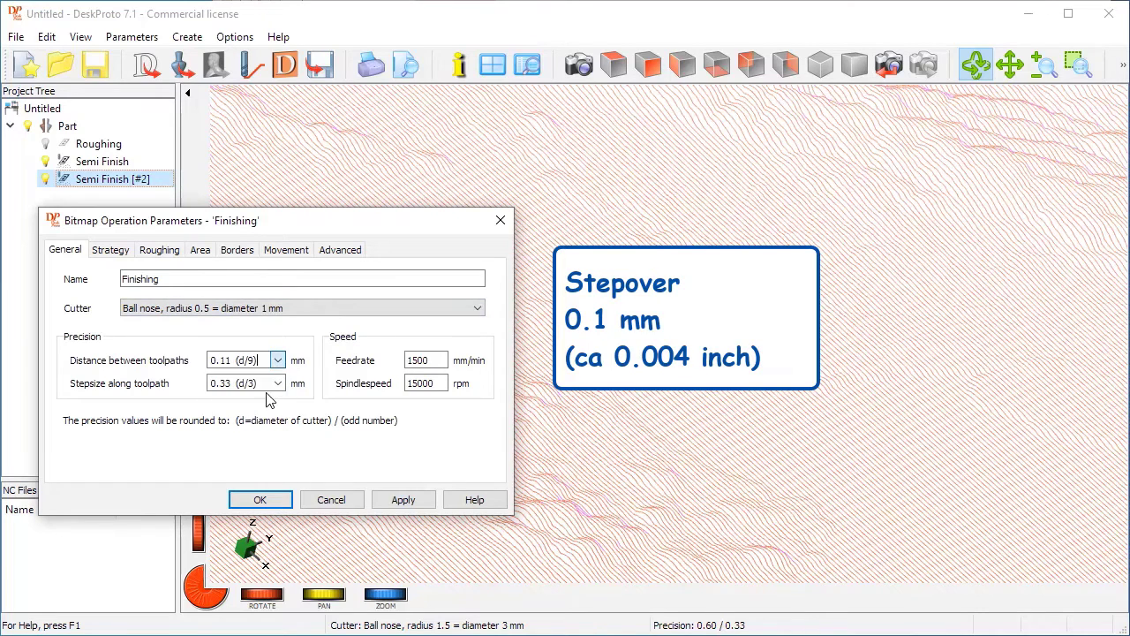
{"action": "left_click", "coordinate": [277, 384]}
{"action": "left_click", "coordinate": [248, 437]}
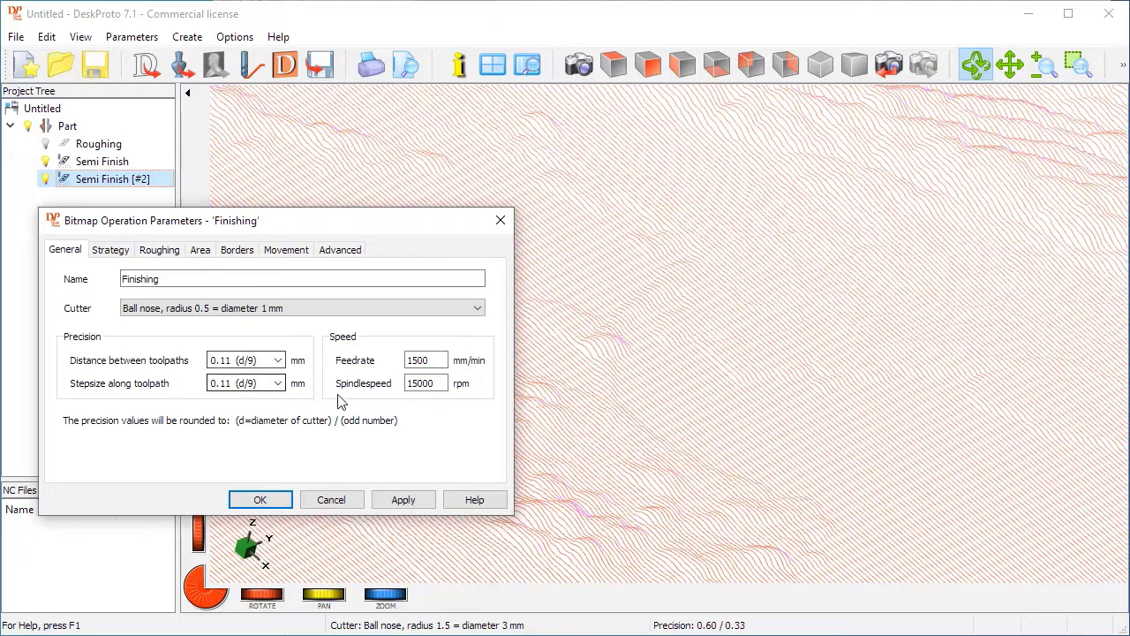
{"action": "left_click", "coordinate": [413, 387]}
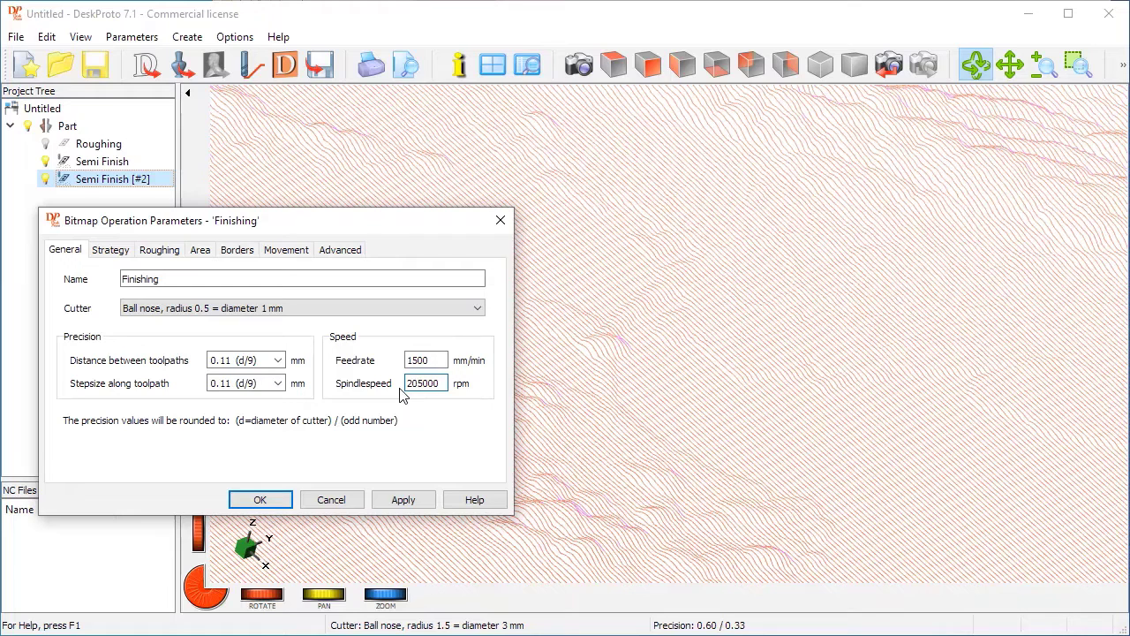
Step: Set the Finishing operation's parallel strategy to run along the Y-axis, check its roughing, area and border settings, and accept the parameters
{"action": "left_click", "coordinate": [100, 253]}
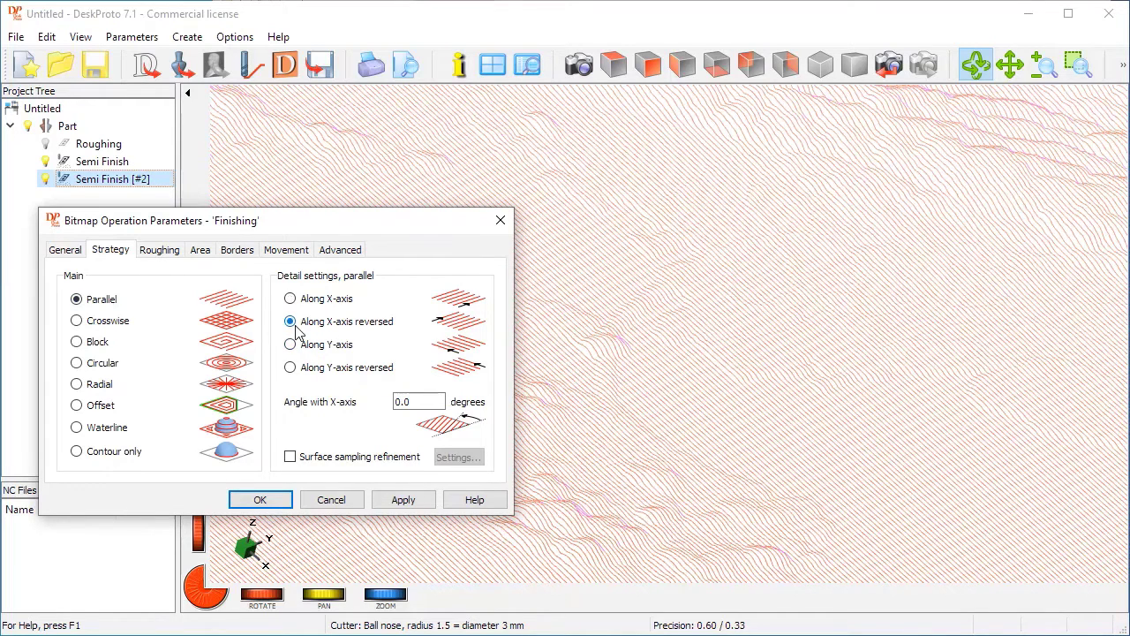
{"action": "left_click", "coordinate": [290, 344]}
{"action": "left_click", "coordinate": [164, 254]}
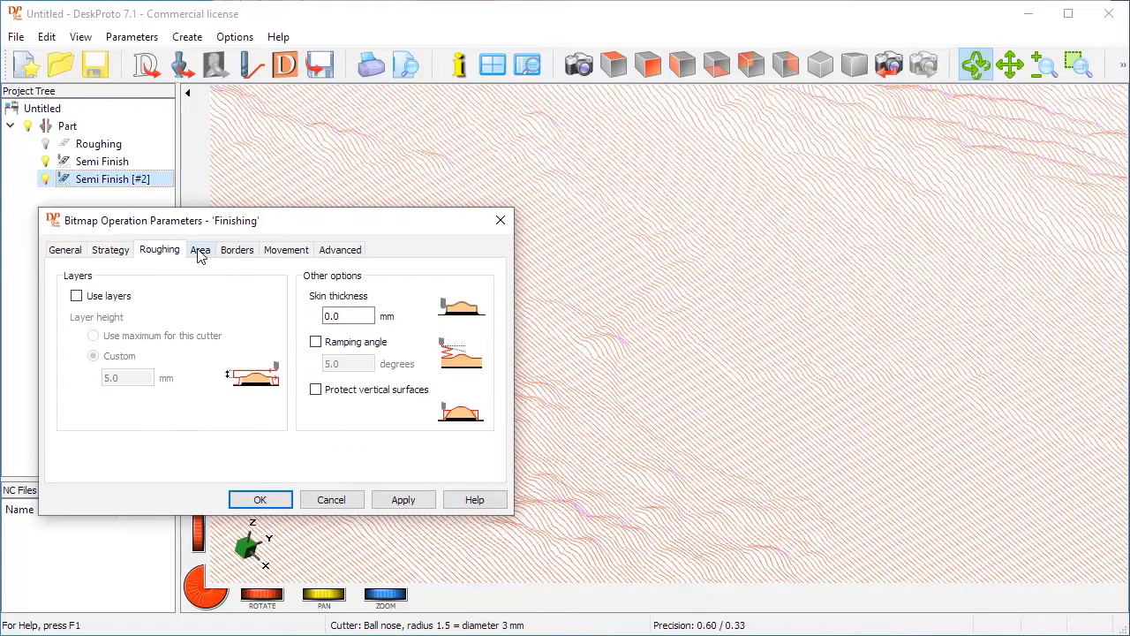
{"action": "left_click", "coordinate": [200, 254]}
{"action": "left_click", "coordinate": [236, 254]}
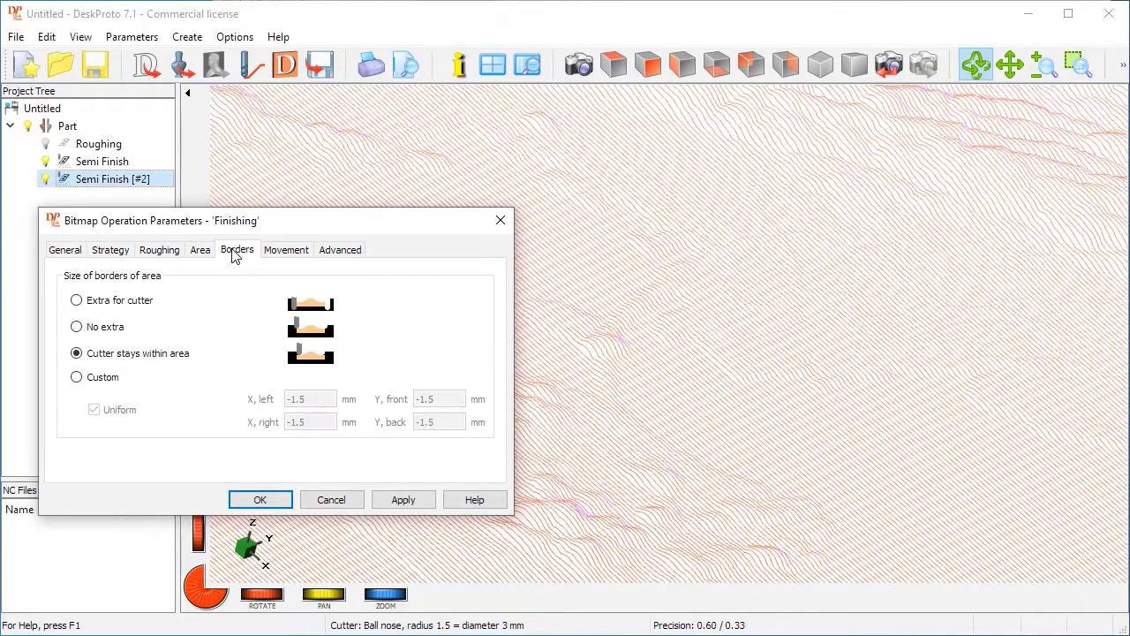
{"action": "left_click", "coordinate": [257, 501]}
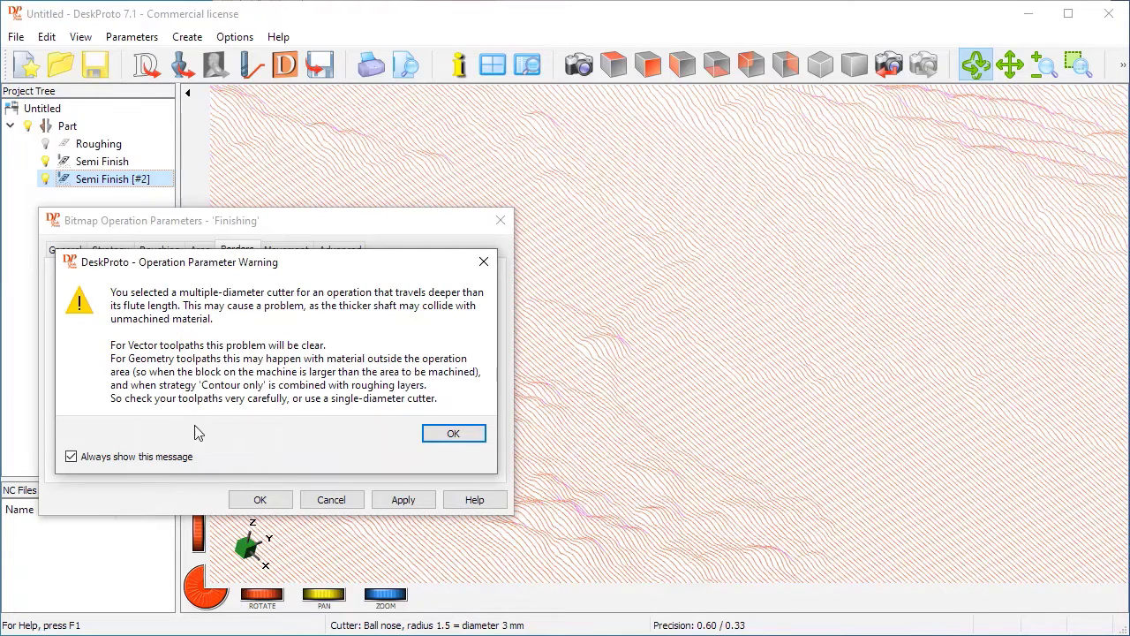
{"action": "left_click", "coordinate": [433, 434]}
Step: Calculate the toolpaths of the visible operations only and show just the Finishing toolpaths up close
{"action": "left_click", "coordinate": [251, 69]}
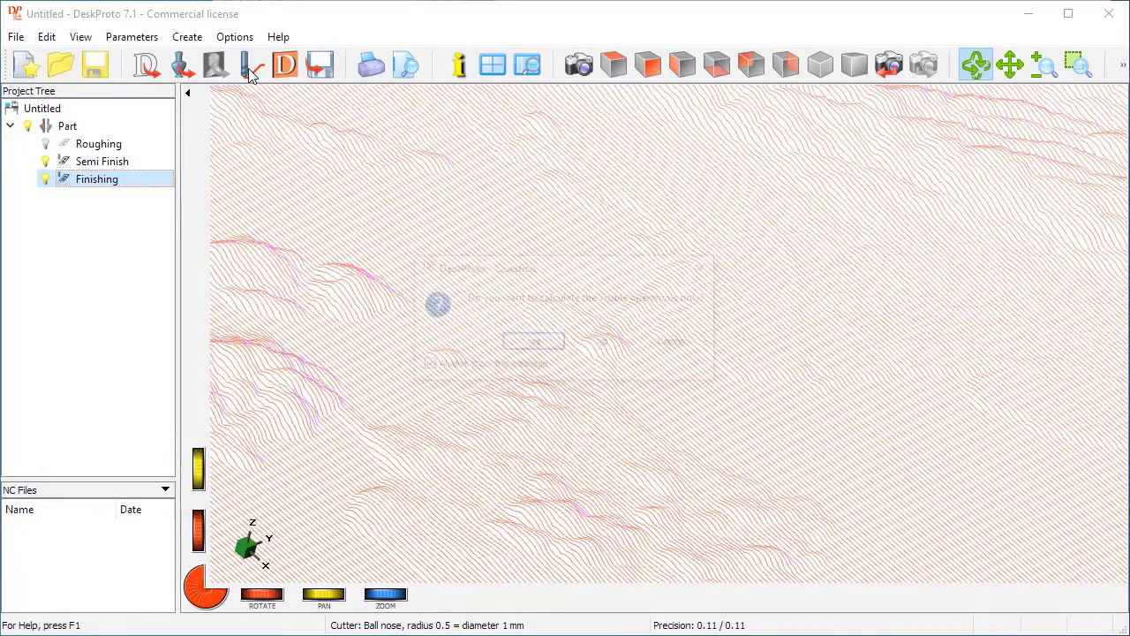
{"action": "left_click", "coordinate": [537, 340]}
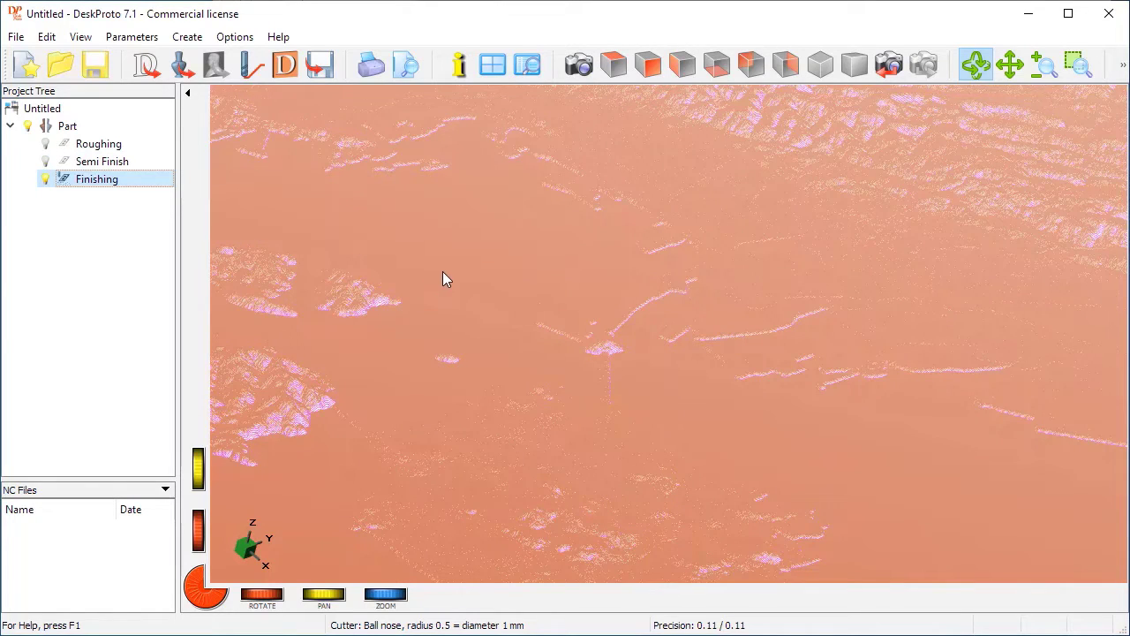
{"action": "scroll", "coordinate": [488, 311], "scroll_direction": "up", "scroll_amount": 1}
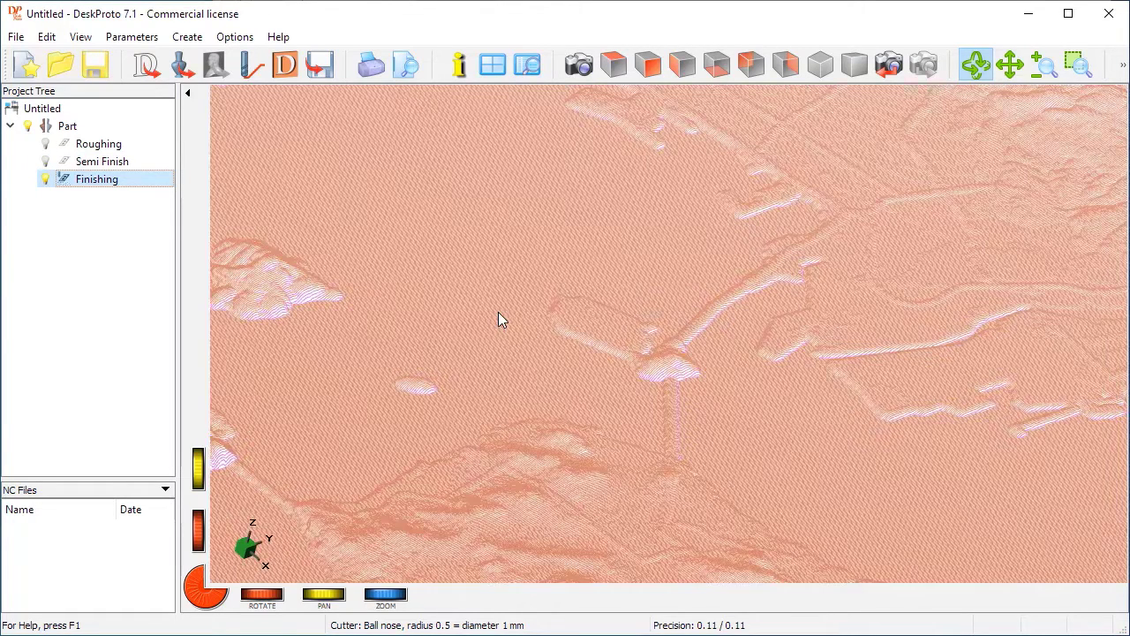
{"action": "middle_click_drag", "start_coordinate": [533, 378], "coordinate": [621, 345]}
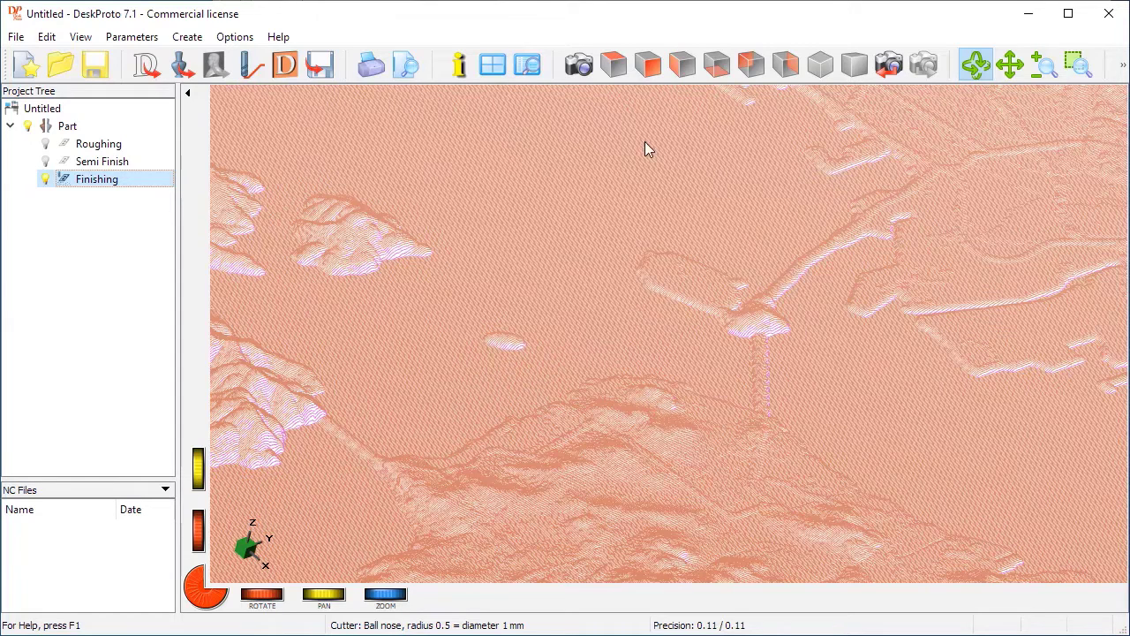
Step: Set the part's simulation resolution to the High preset and accept the part parameters
{"action": "double_click", "coordinate": [67, 127]}
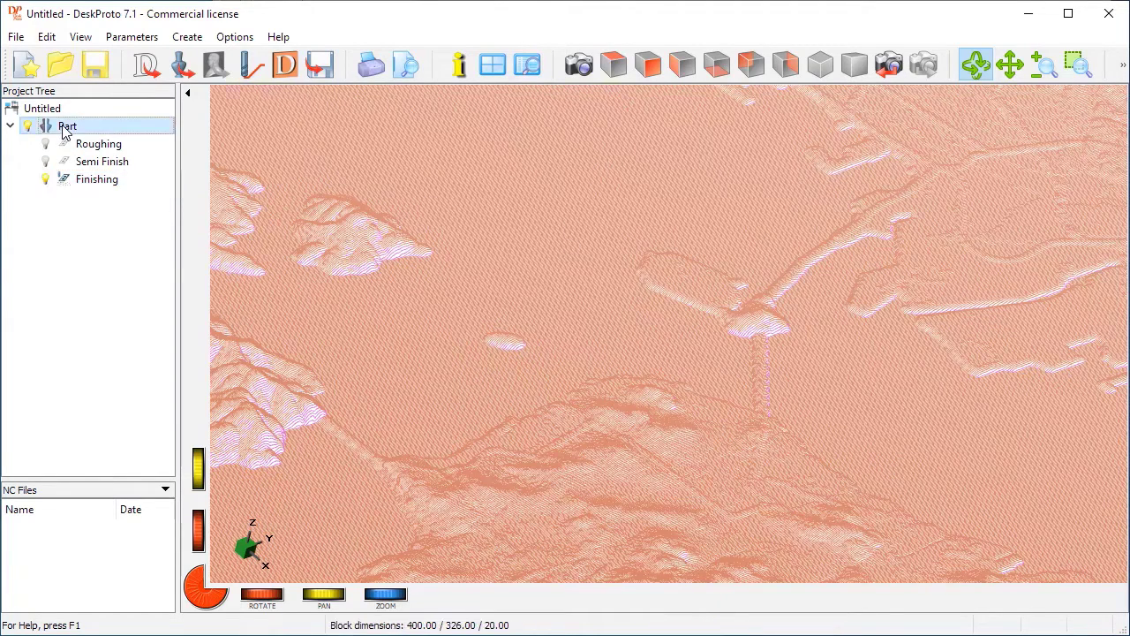
{"action": "left_click", "coordinate": [349, 183]}
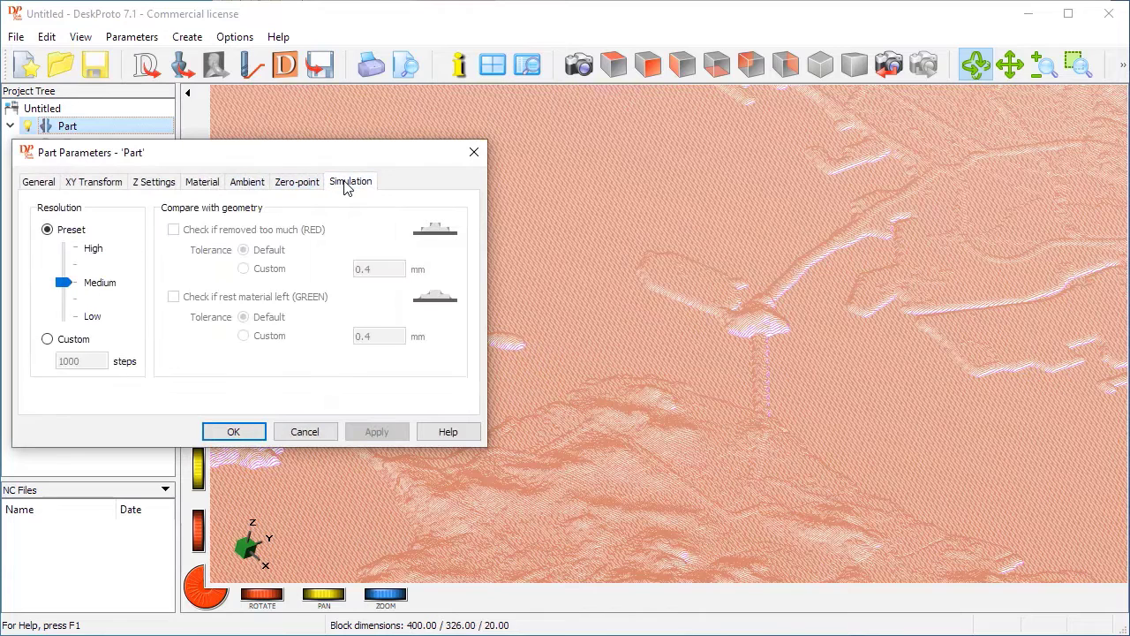
{"action": "left_click", "coordinate": [68, 252]}
{"action": "left_click", "coordinate": [68, 251]}
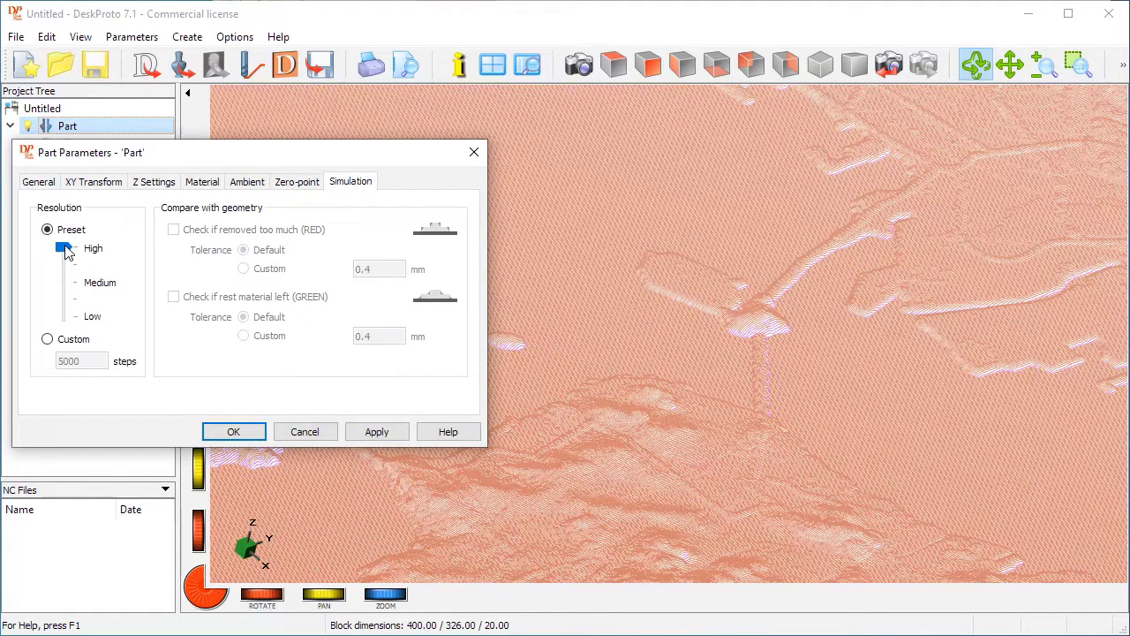
{"action": "left_click", "coordinate": [231, 431]}
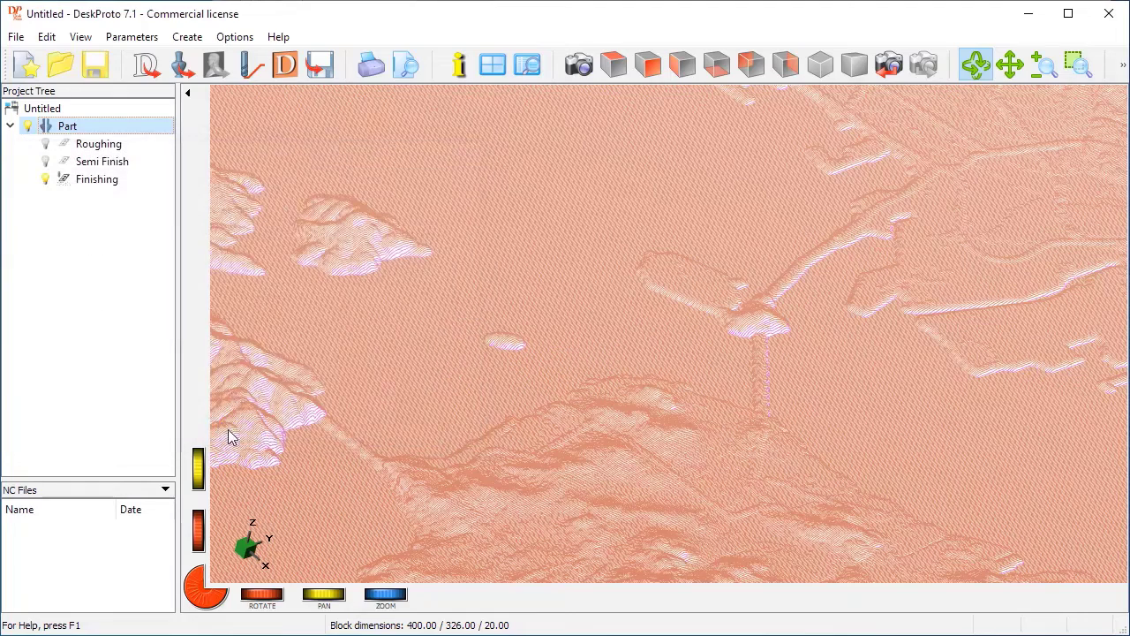
Step: Start the machining simulation and calculate it for the Roughing operation only
{"action": "left_click", "coordinate": [284, 68]}
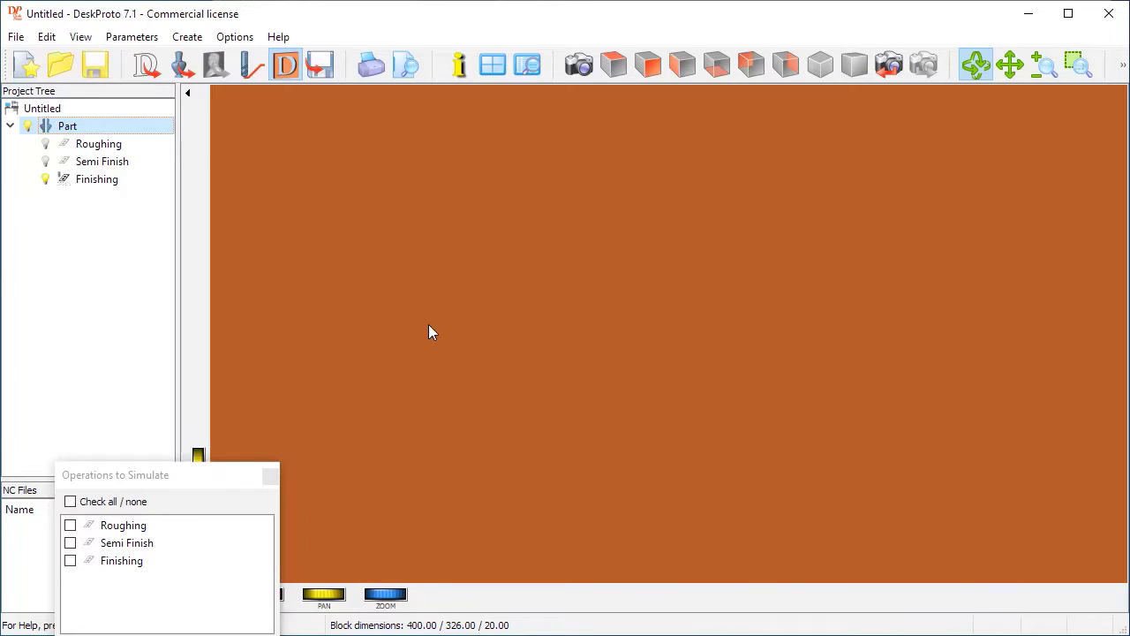
{"action": "left_click_drag", "start_coordinate": [169, 477], "coordinate": [155, 371]}
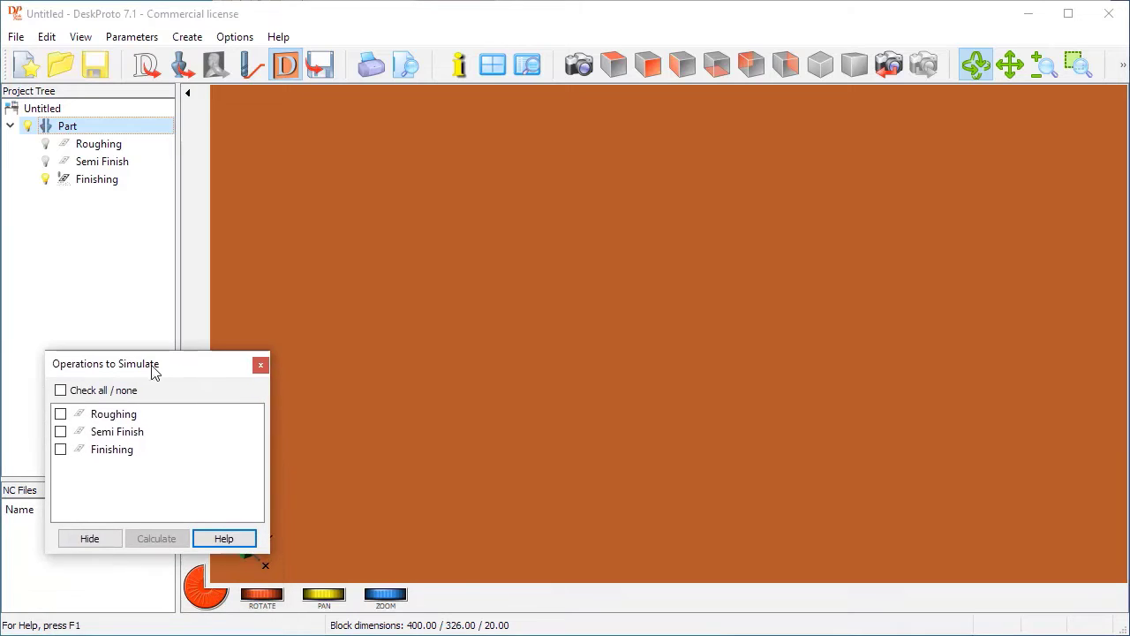
{"action": "left_click", "coordinate": [60, 413]}
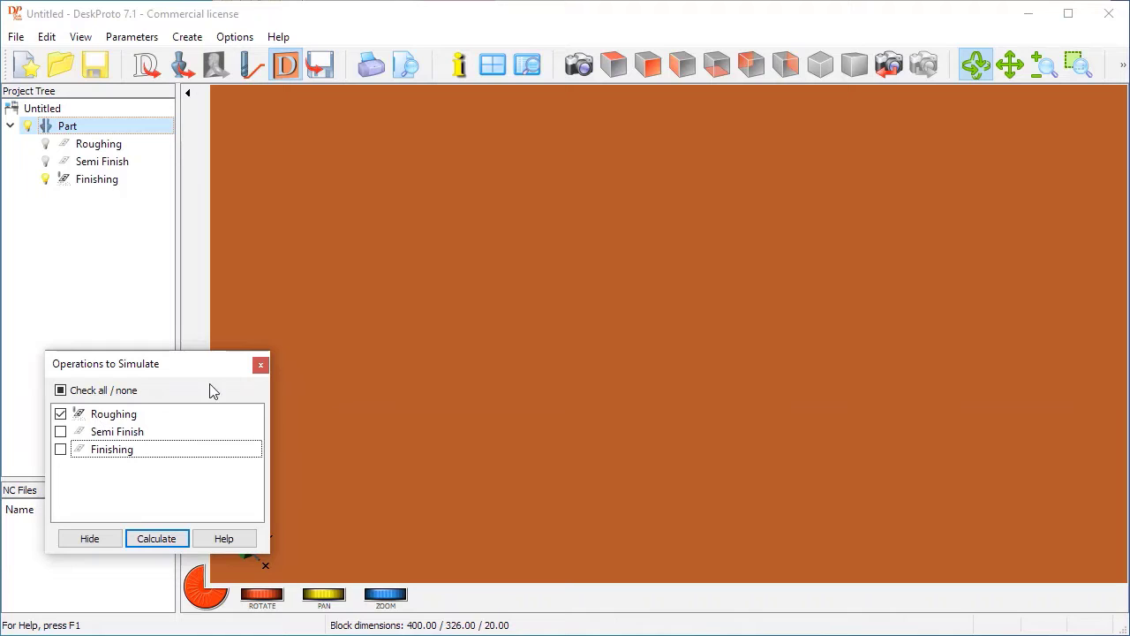
{"action": "left_click", "coordinate": [171, 538]}
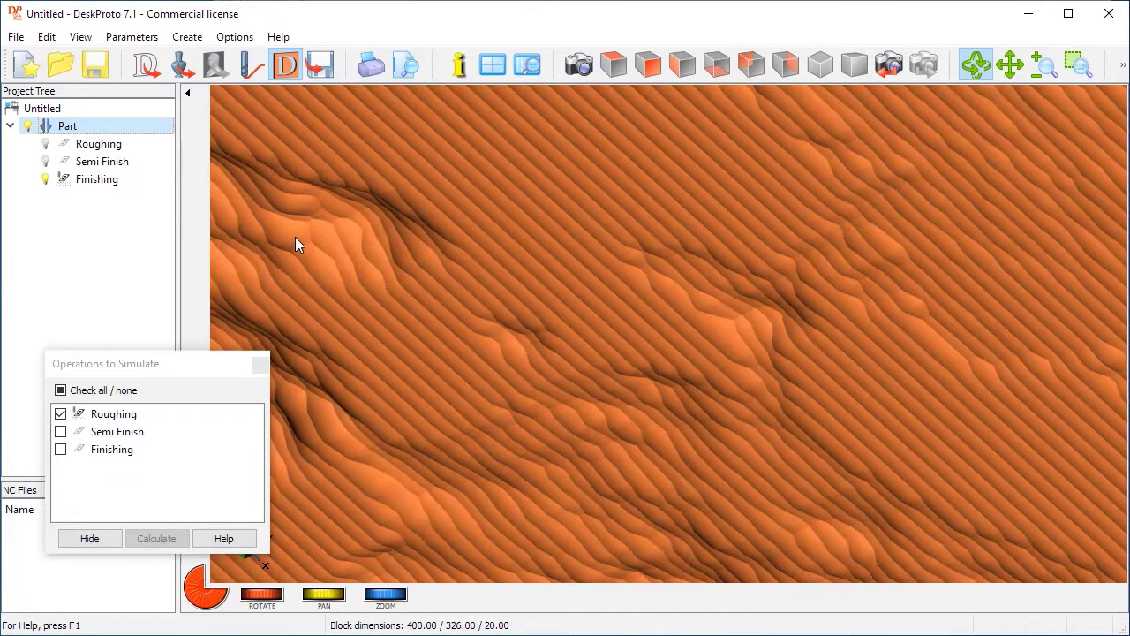
Step: Add Semi Finish and Finishing to the simulation one by one, calculating after each, and hide the list of operations to simulate
{"action": "left_click", "coordinate": [60, 431]}
{"action": "left_click", "coordinate": [147, 541]}
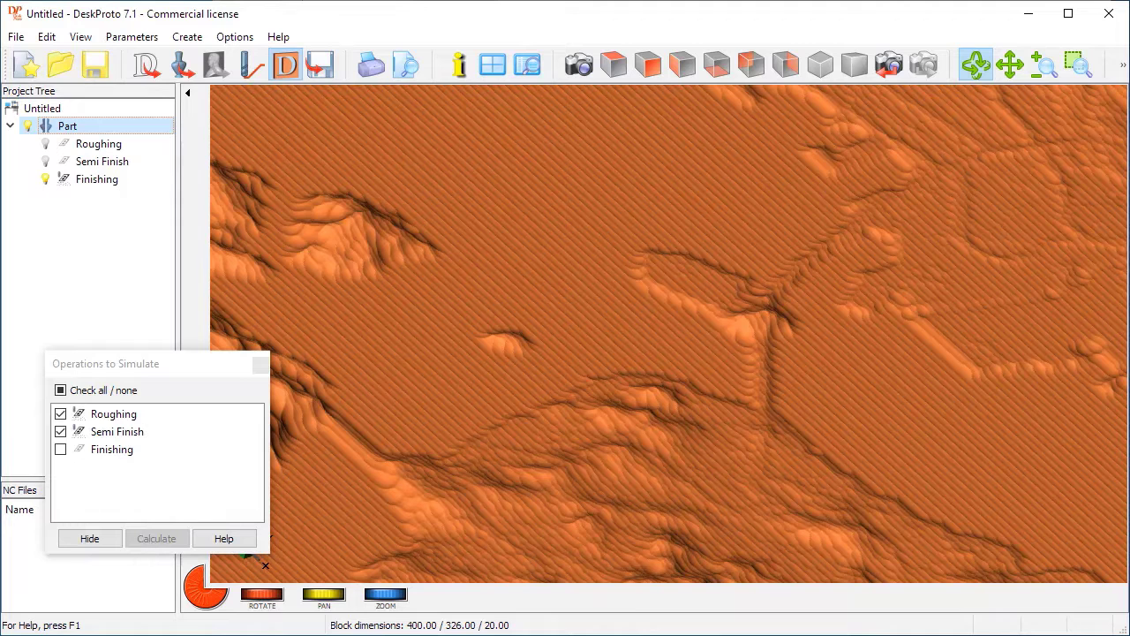
{"action": "left_click", "coordinate": [60, 450]}
{"action": "left_click", "coordinate": [60, 451]}
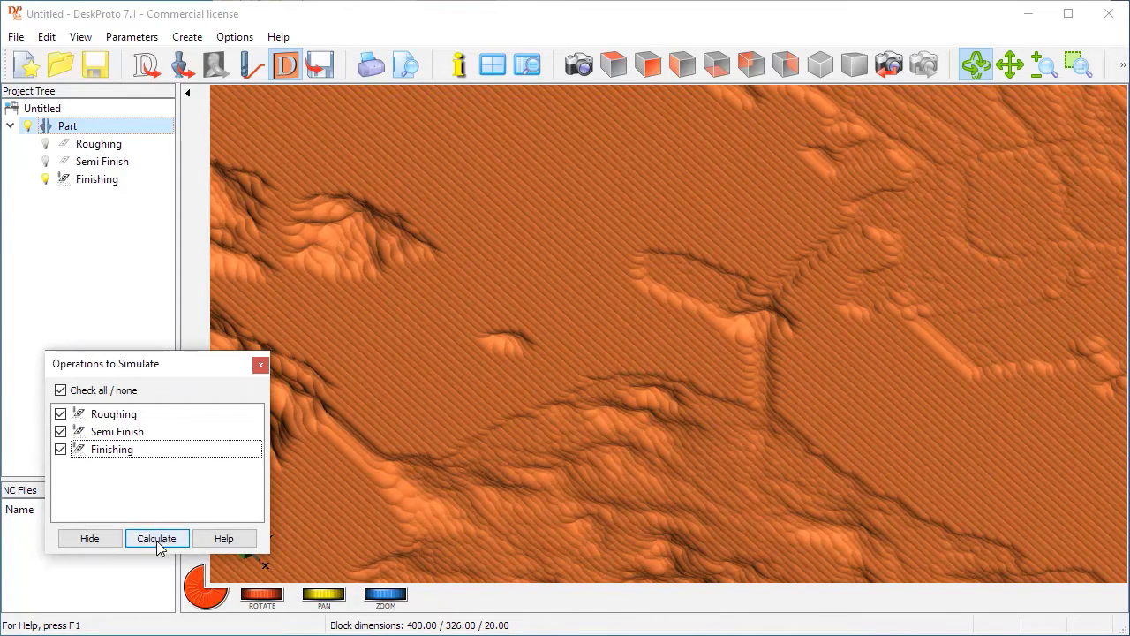
{"action": "left_click", "coordinate": [158, 540]}
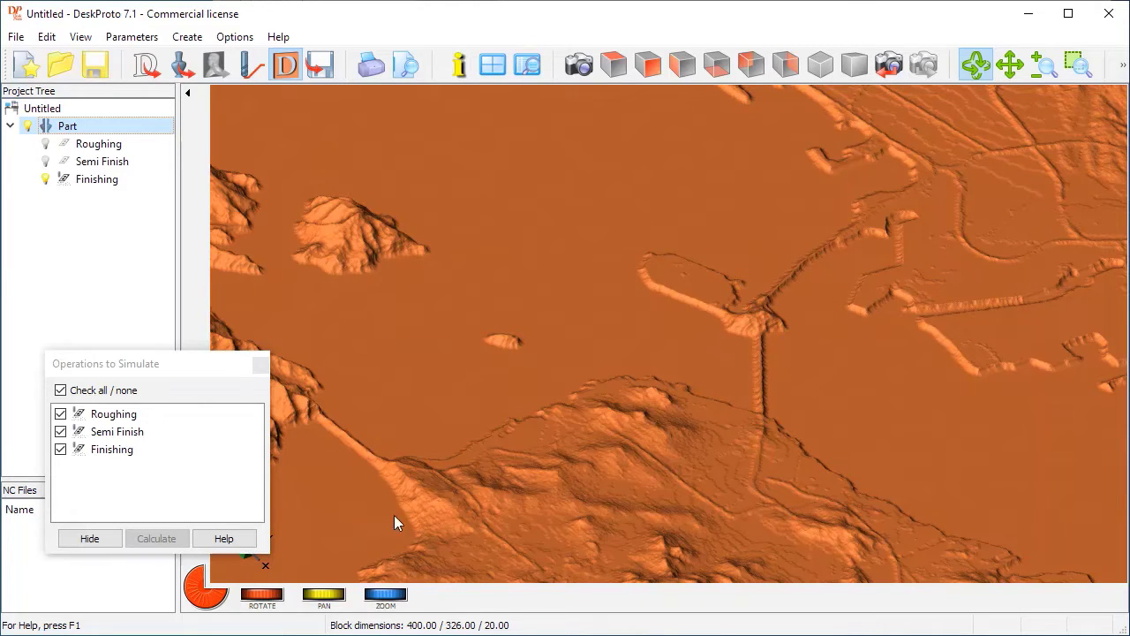
{"action": "left_click", "coordinate": [89, 538]}
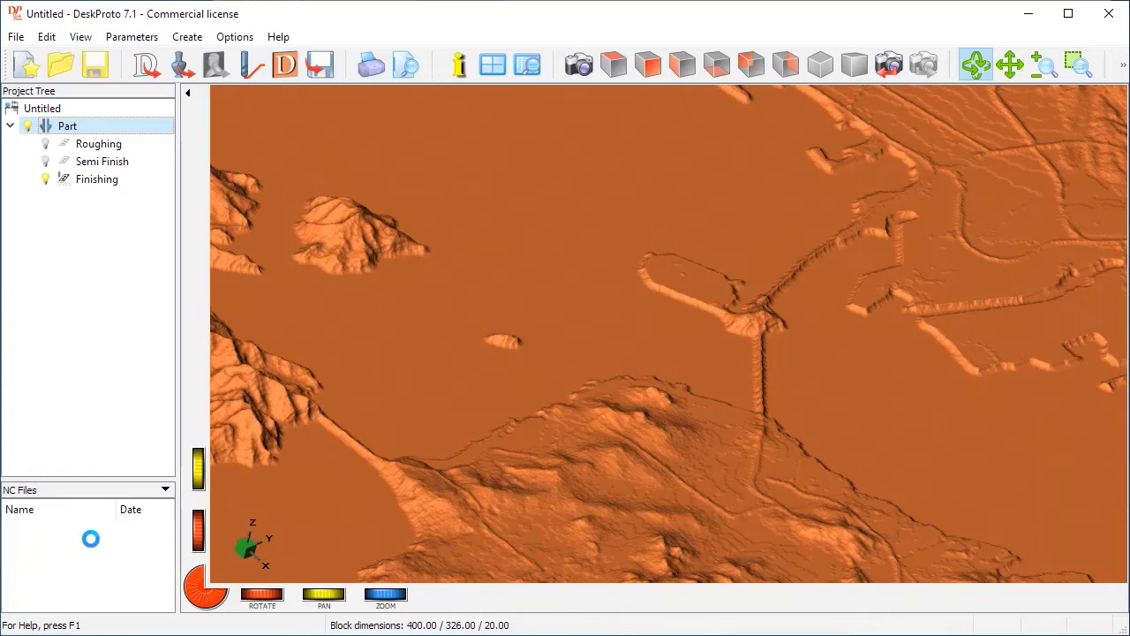
Step: Show the whole part in an isometric view with the Roughing, Semi Finish and Finishing operations all visible
{"action": "left_click", "coordinate": [828, 72]}
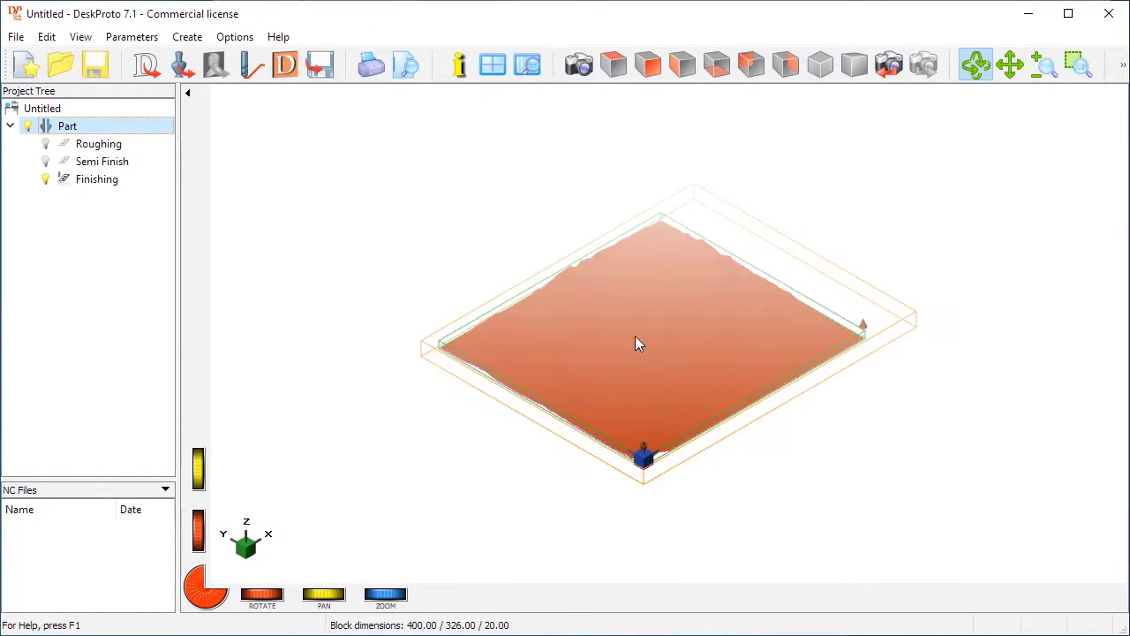
{"action": "scroll", "coordinate": [653, 383], "scroll_direction": "up", "scroll_amount": 3}
{"action": "left_click", "coordinate": [55, 183]}
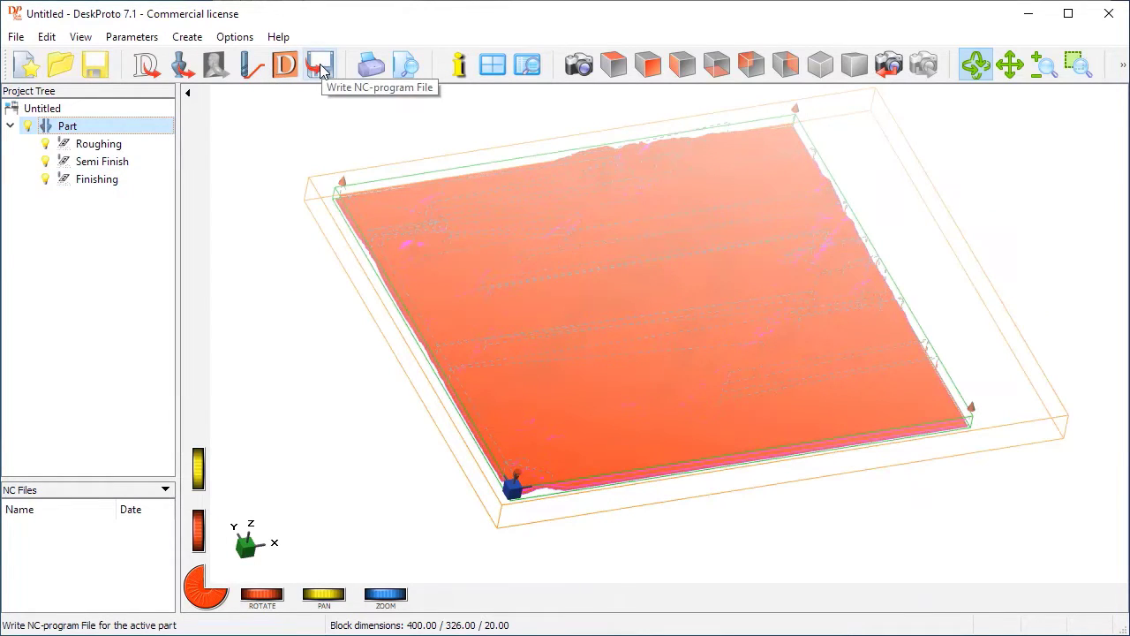
Step: Write the part's NC program files to the Desktop under the name BayArea, accepting the ballnose cutter depth warning
{"action": "left_click", "coordinate": [321, 71]}
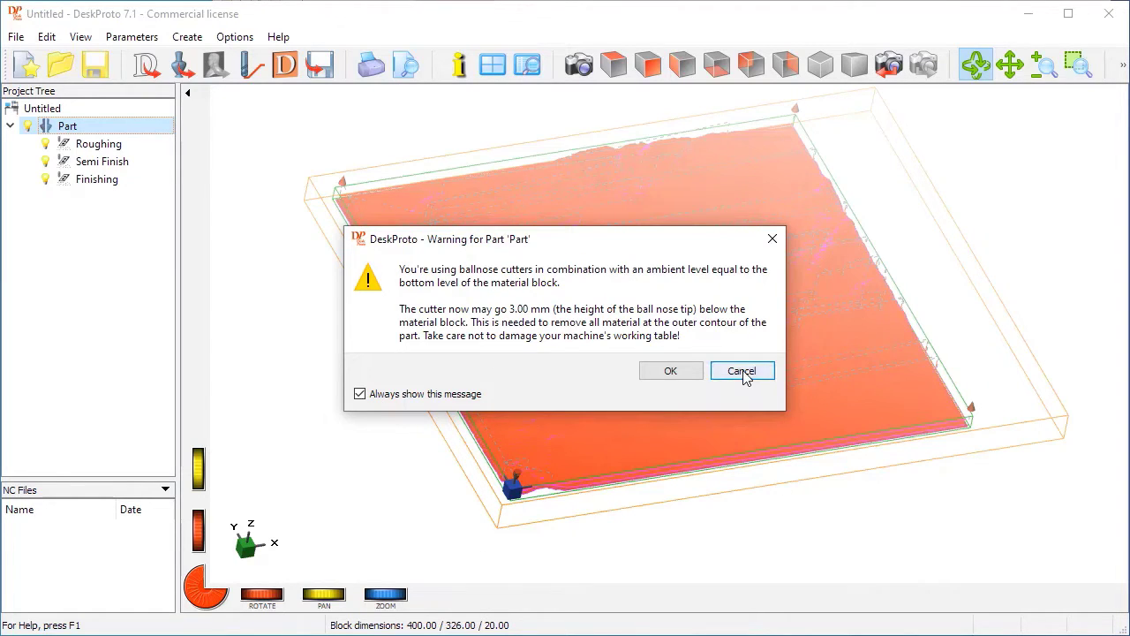
{"action": "left_click", "coordinate": [669, 373]}
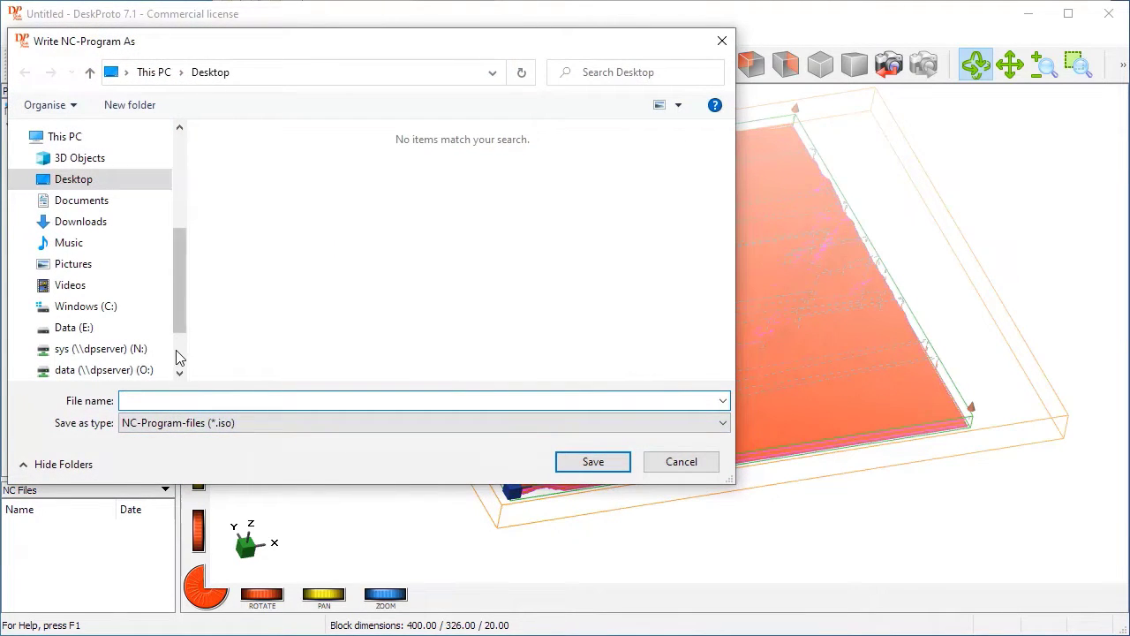
{"action": "type", "text": "BayArea"}
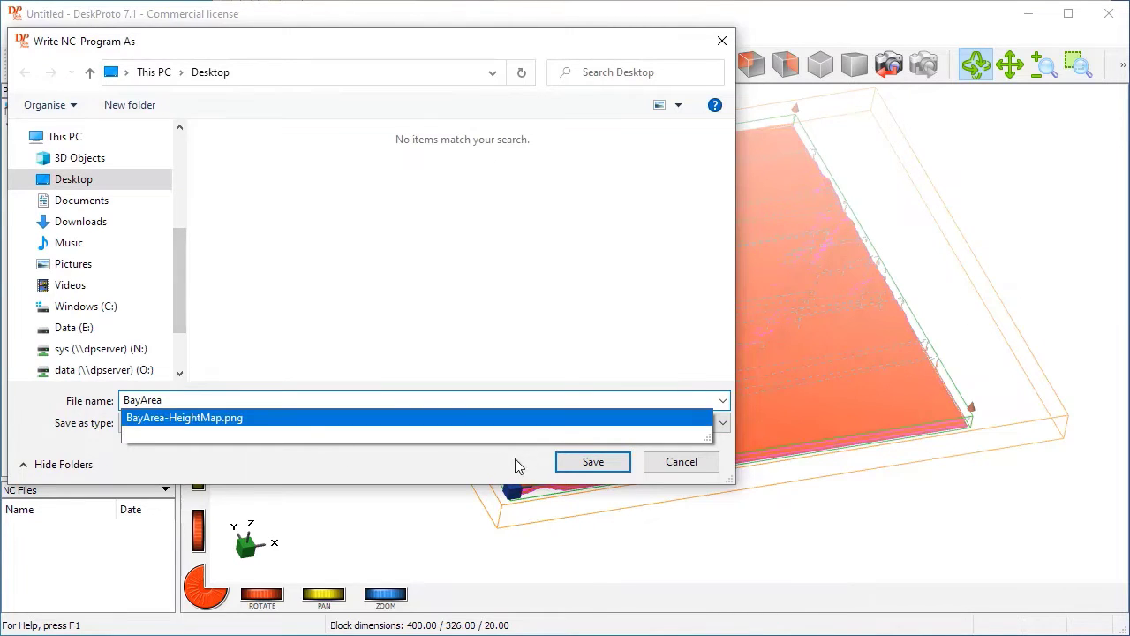
{"action": "left_click", "coordinate": [592, 462]}
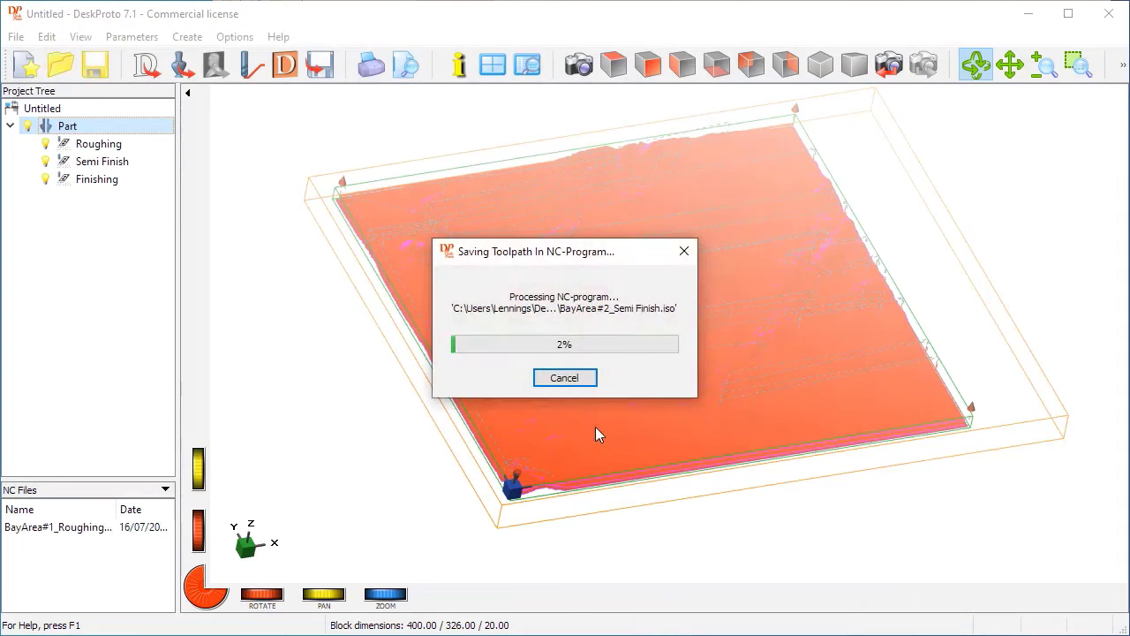